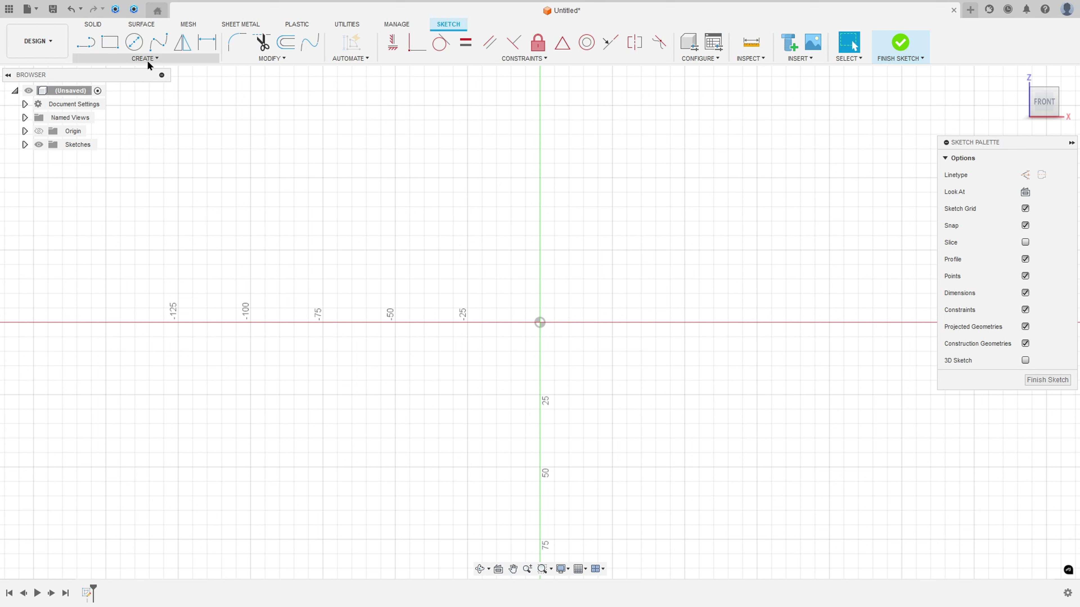
Step: Draw a 52 mm horizontal construction line along the X axis, starting left of the origin and passing through it
click(86, 42)
click(1025, 175)
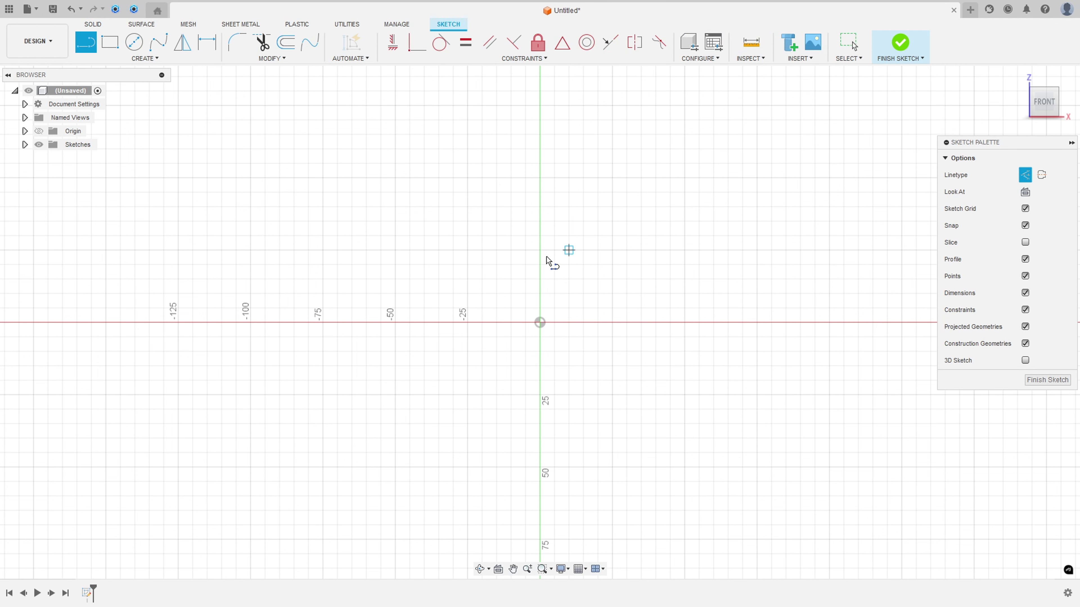
click(424, 323)
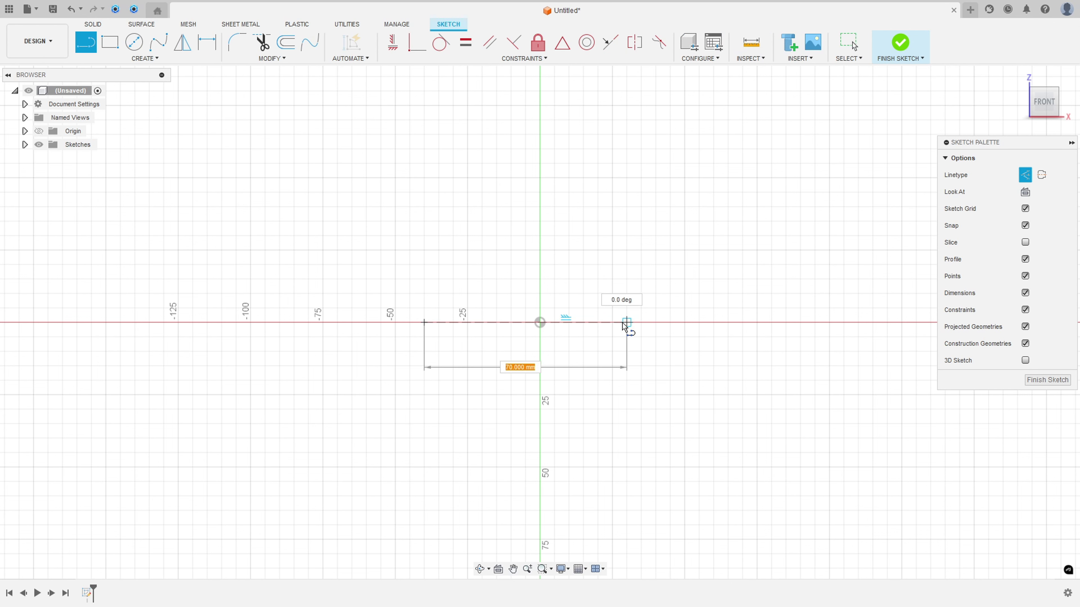
text(52)
key(Return)
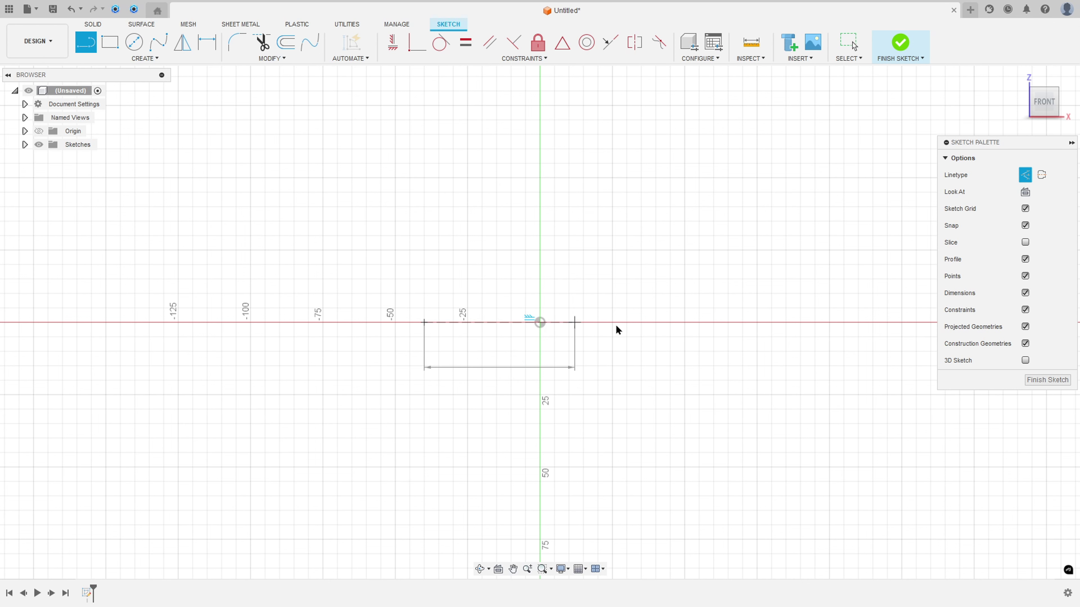
key(Escape)
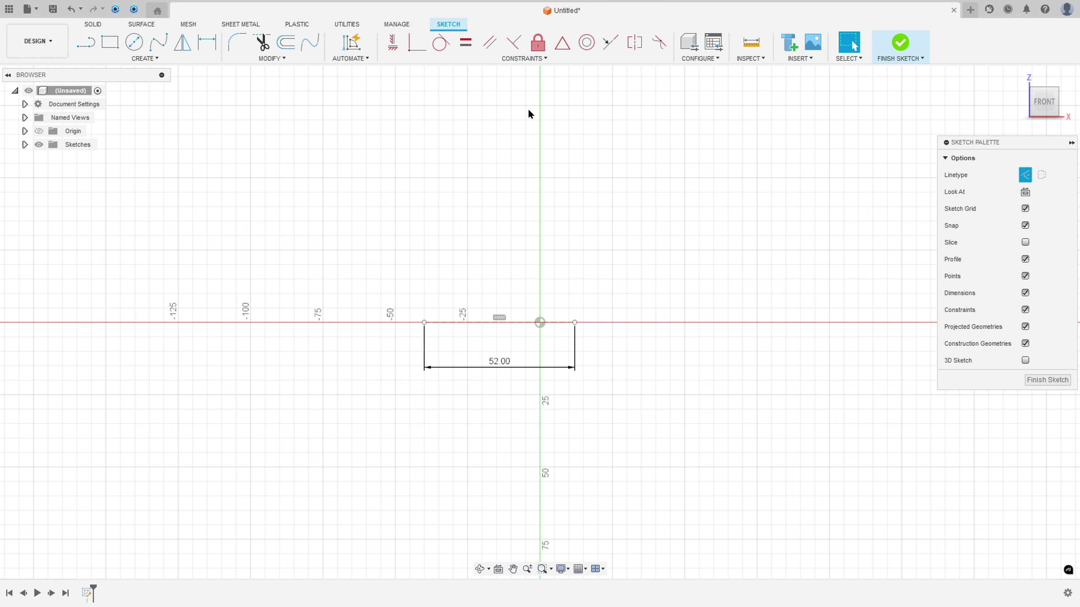
Step: Center the horizontal construction line on the origin with a midpoint constraint
click(562, 42)
click(498, 323)
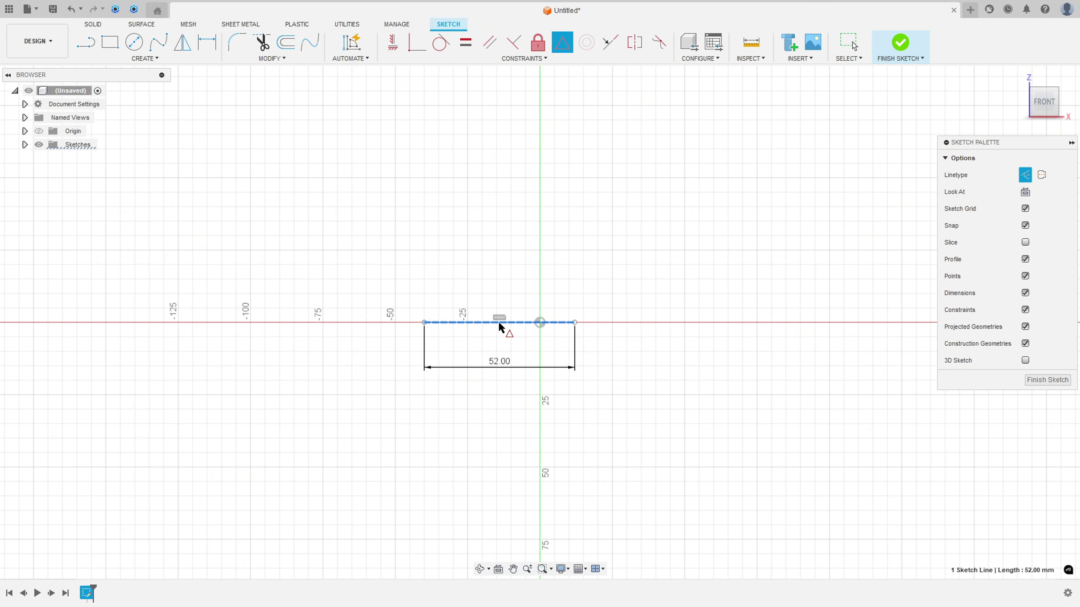
click(539, 323)
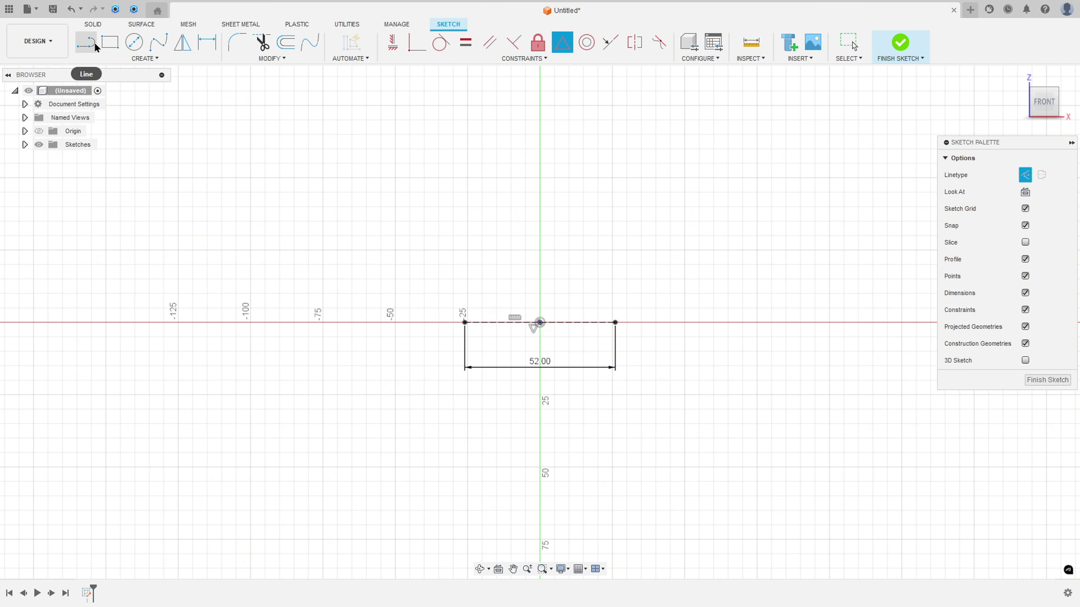
Step: Draw a vertical construction line 162/2 mm long upward from the origin and place its dimension well to the right of the sketch
click(85, 42)
click(540, 322)
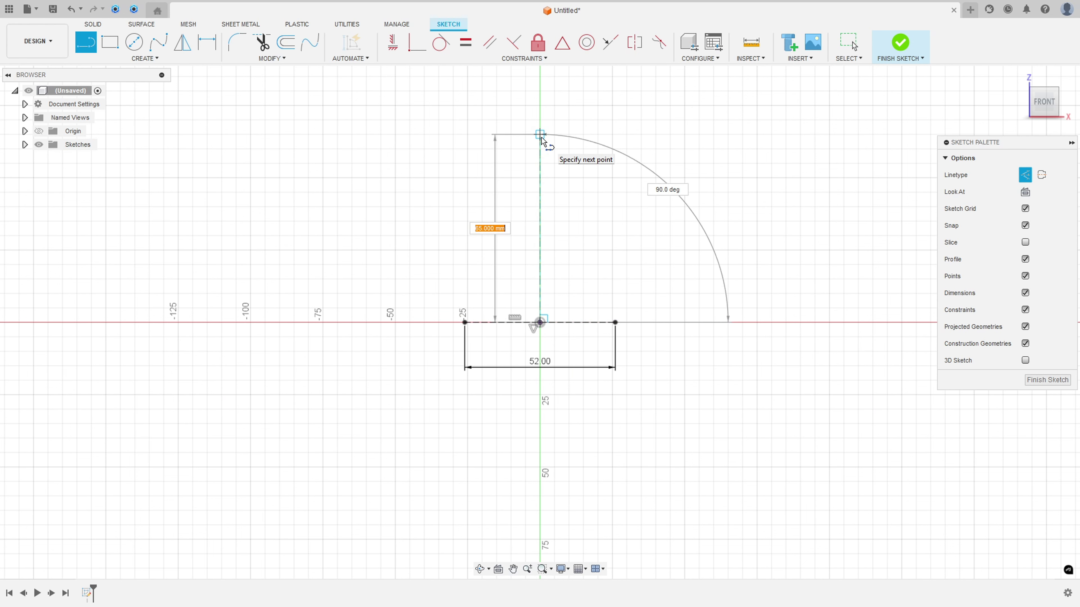
text(162)
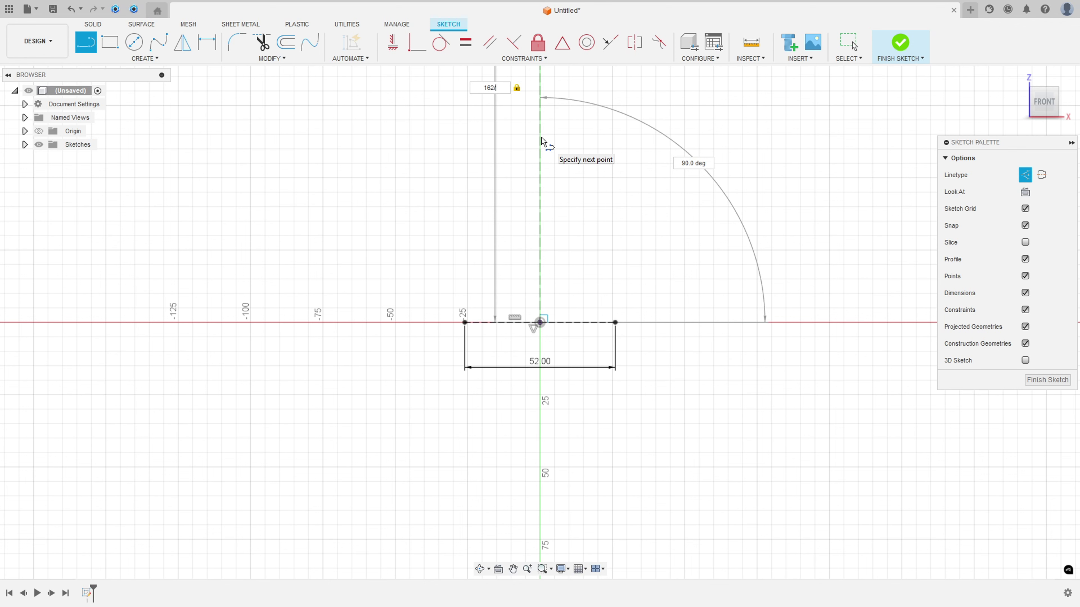
text(/2)
key(Return)
key(Escape)
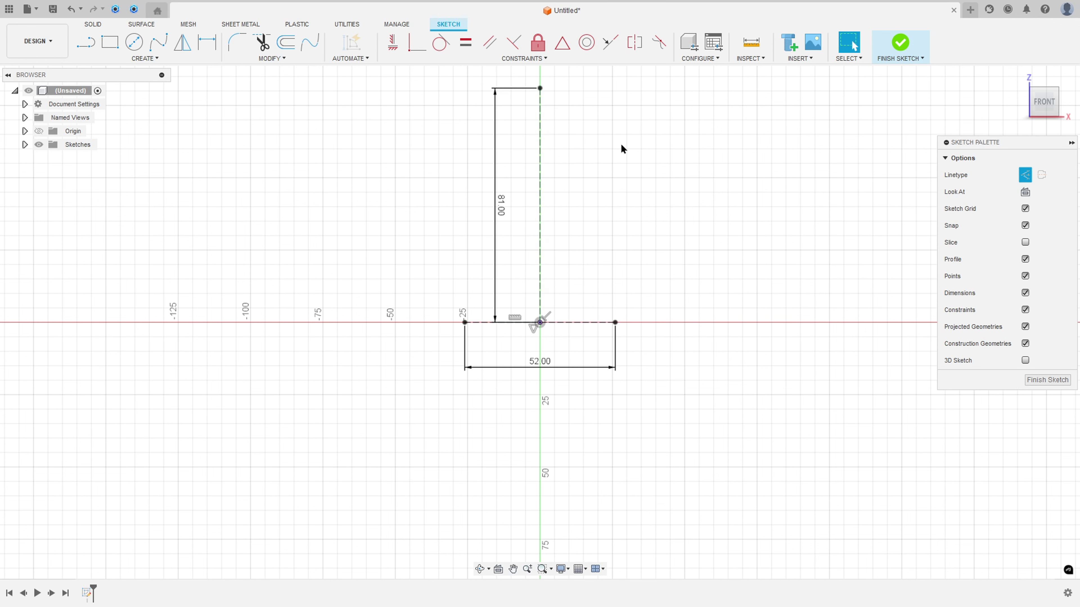
drag(507, 217, 783, 210)
middle_drag(698, 230, 749, 307)
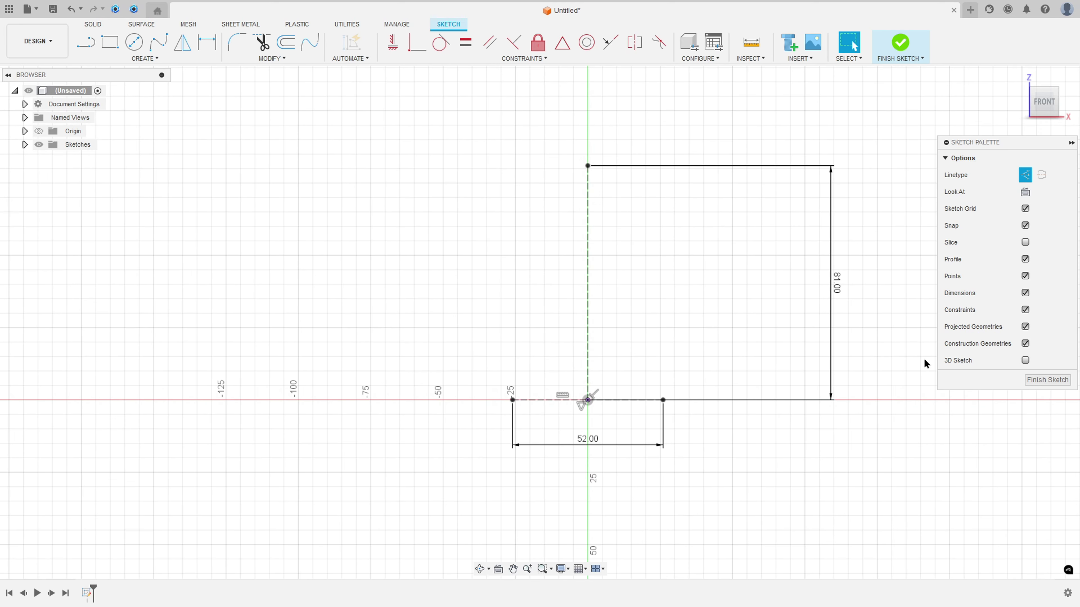
Step: In the Ex400.pdf drawing, mark the hub's half-width from the centreline, note "14 + 6,5", strike out the 14 dimension, and return to Fusion
key(alt+Tab)
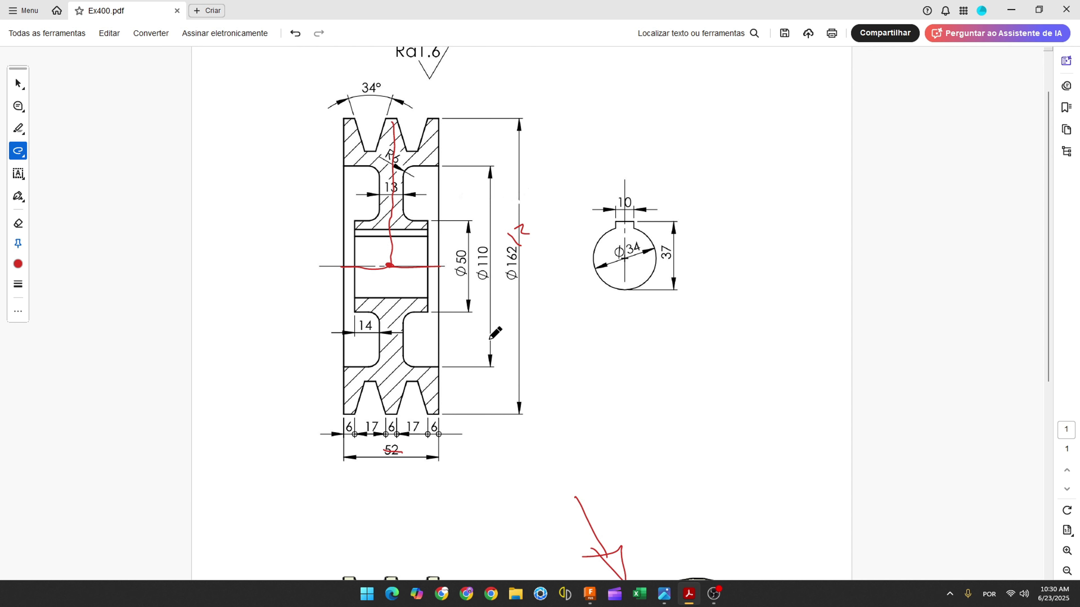
drag(355, 228, 428, 232)
key(ctrl+z)
mouse_move(390, 229)
mouse_down()
mouse_move(353, 230)
mouse_move(361, 221)
mouse_up()
drag(390, 230, 390, 244)
mouse_move(309, 186)
mouse_down()
mouse_move(297, 200)
mouse_move(313, 210)
mouse_move(321, 205)
mouse_move(278, 196)
mouse_up()
mouse_move(272, 190)
mouse_down()
mouse_move(273, 205)
mouse_move(227, 203)
mouse_move(247, 201)
mouse_move(247, 213)
mouse_up()
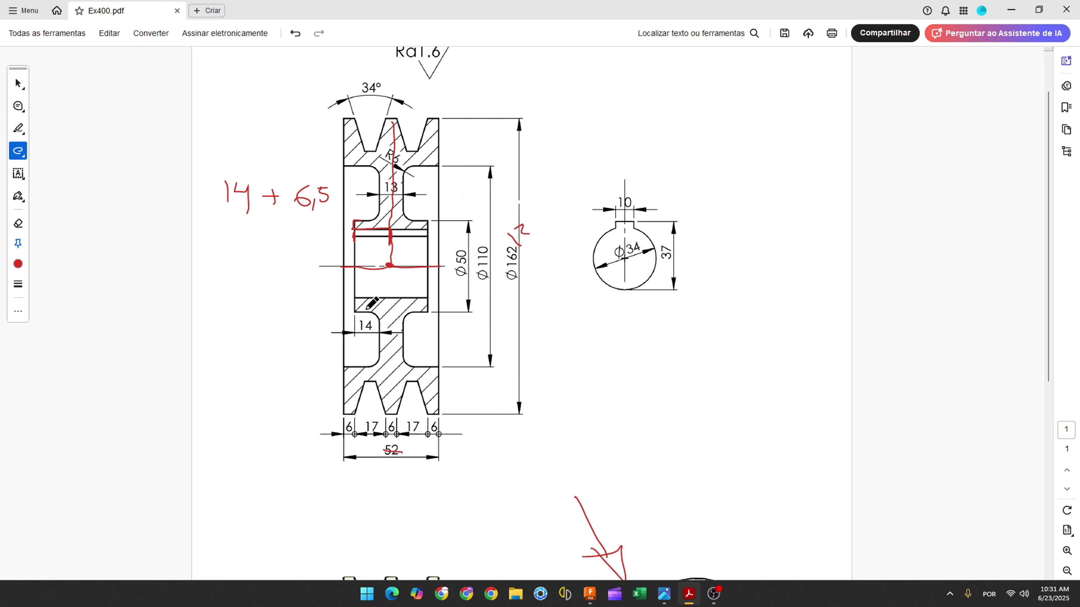
drag(357, 325, 362, 327)
click(590, 593)
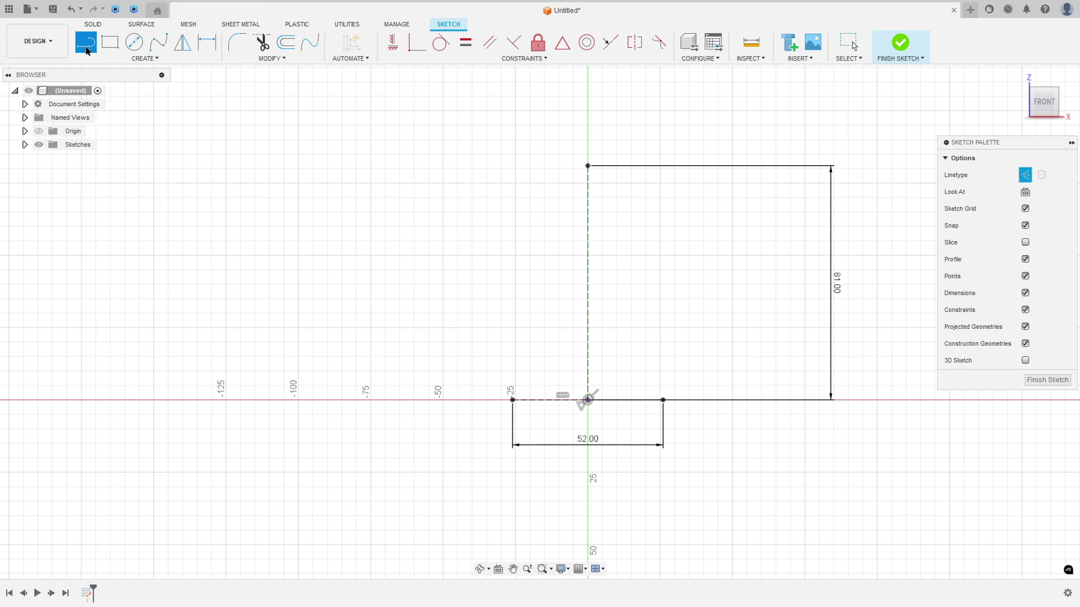
Step: Draw a solid horizontal line 20.5 mm long leftward from the vertical centreline, ending in a short vertical segment upward
click(1025, 177)
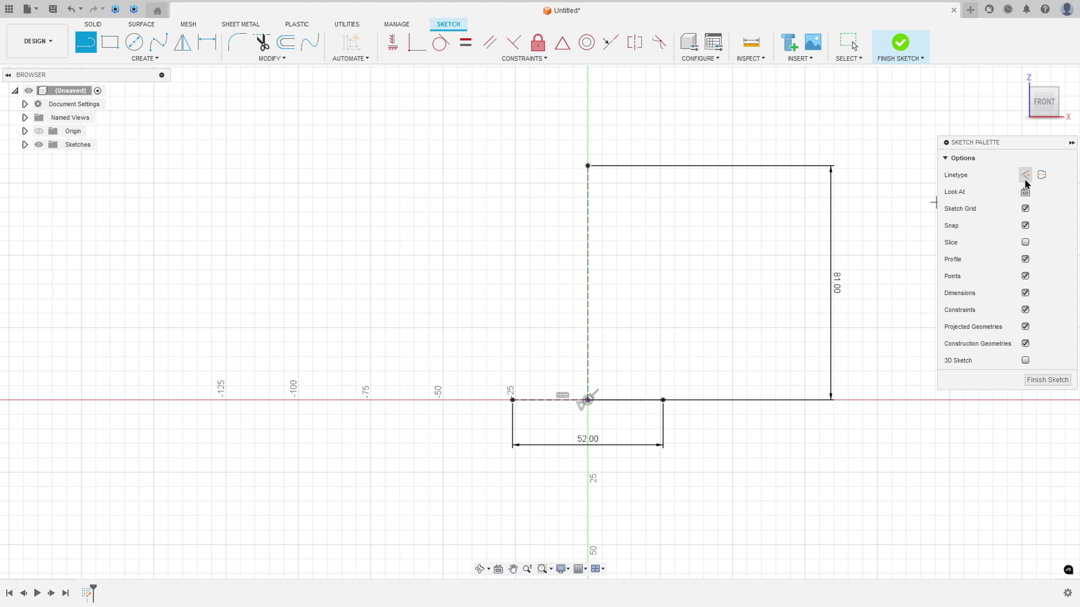
click(588, 314)
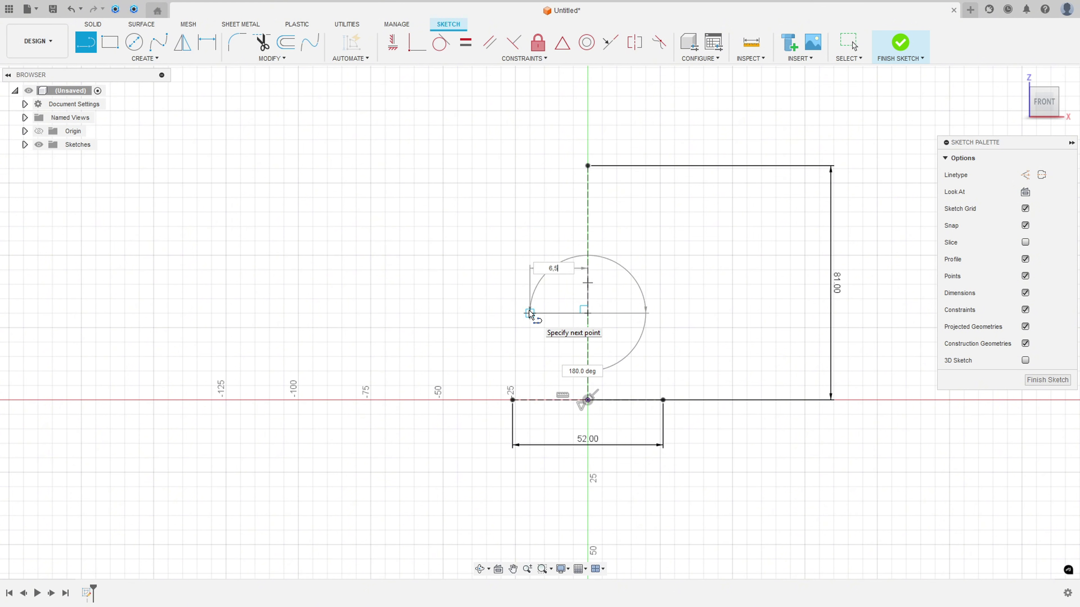
key(Return)
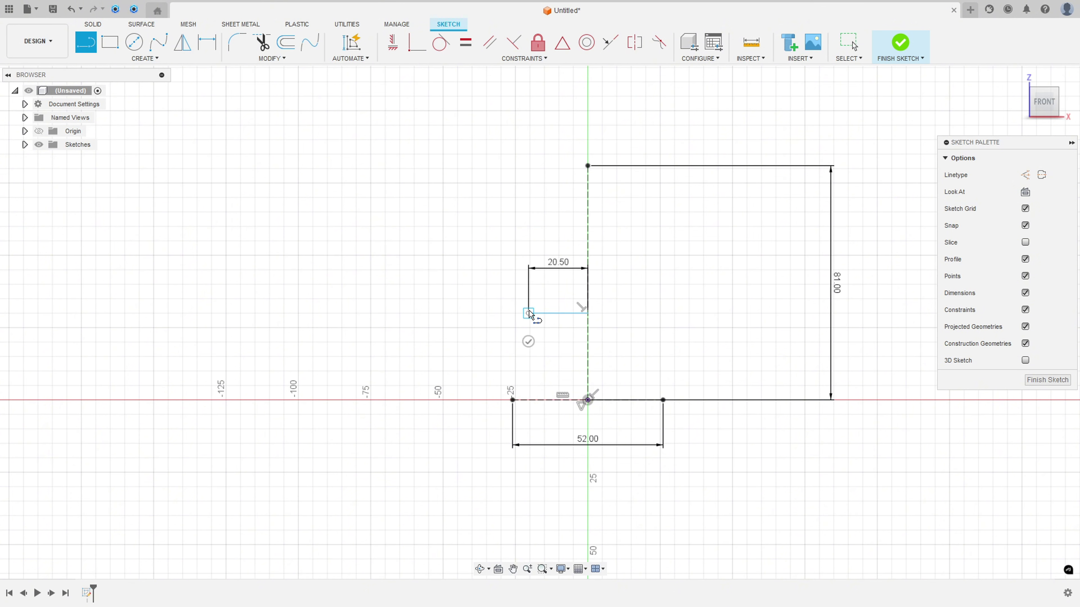
click(529, 293)
key(Escape)
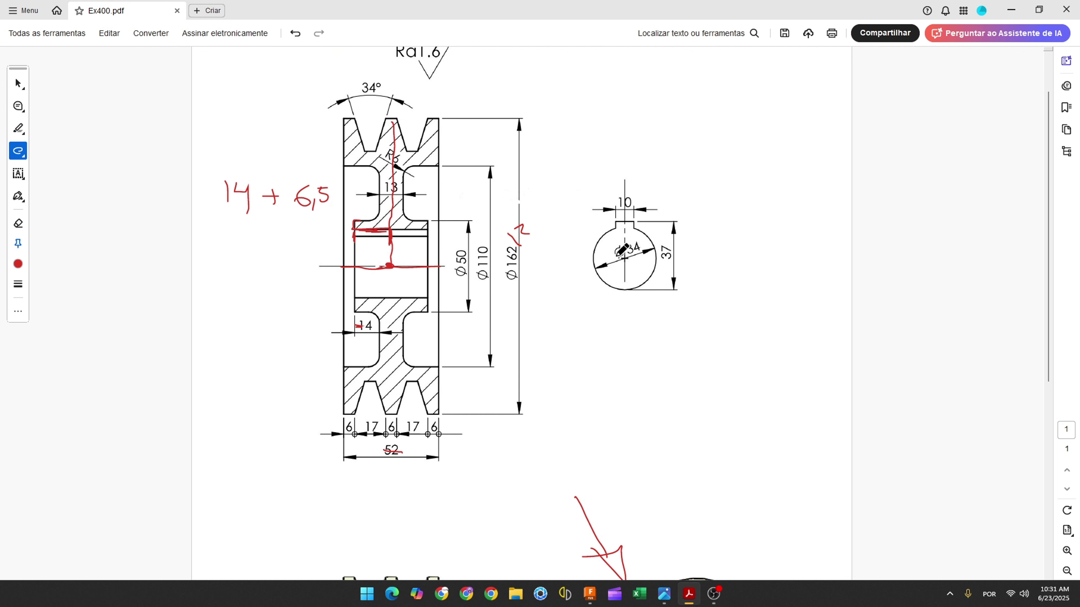
Step: Strike out the Ø34 bore dimension in the PDF drawing, note 17 beside the bore view, and return to Fusion
drag(618, 256, 638, 254)
drag(738, 220, 739, 239)
click(590, 593)
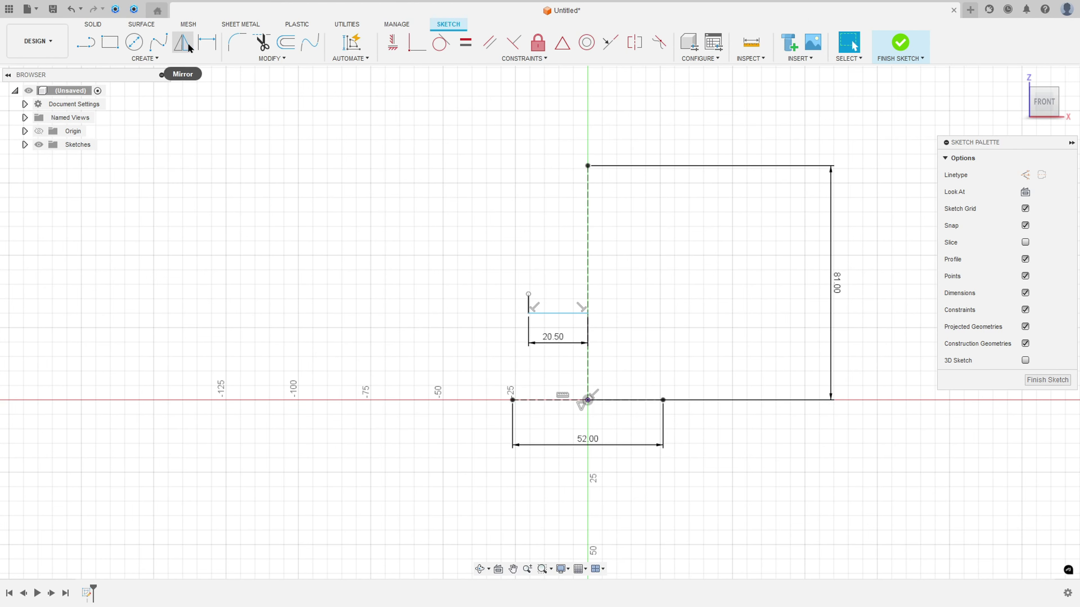
Step: Dimension the solid horizontal line at 17 mm from the horizontal centreline
click(207, 42)
click(552, 314)
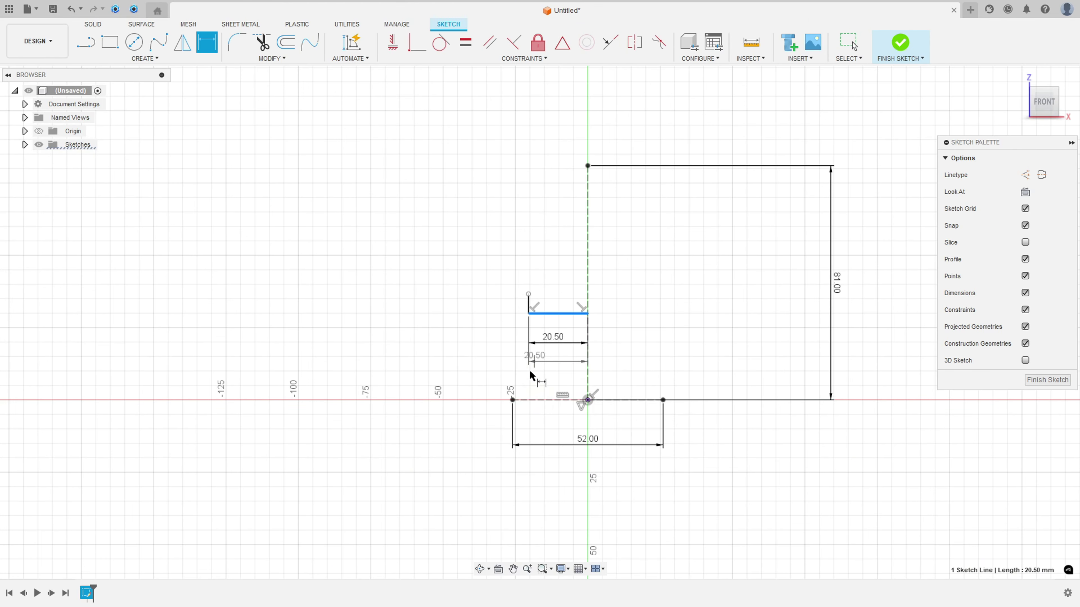
click(539, 400)
click(464, 369)
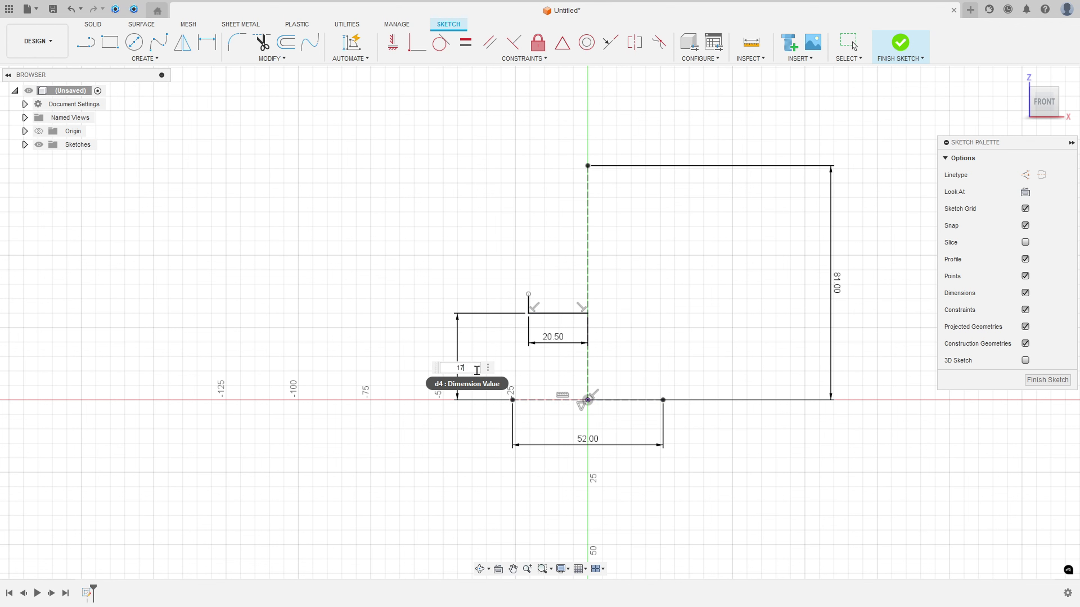
text(17)
key(Return)
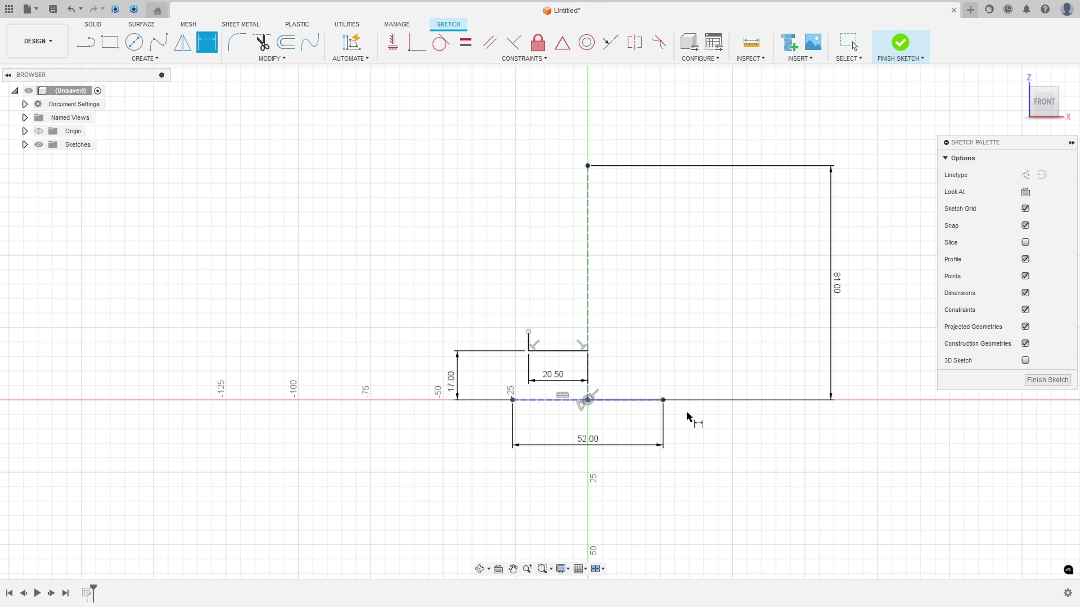
Step: Trace the hub's upper-left corner and strike out the Ø50 dimension in the PDF drawing, and return to Fusion
key(alt+Tab)
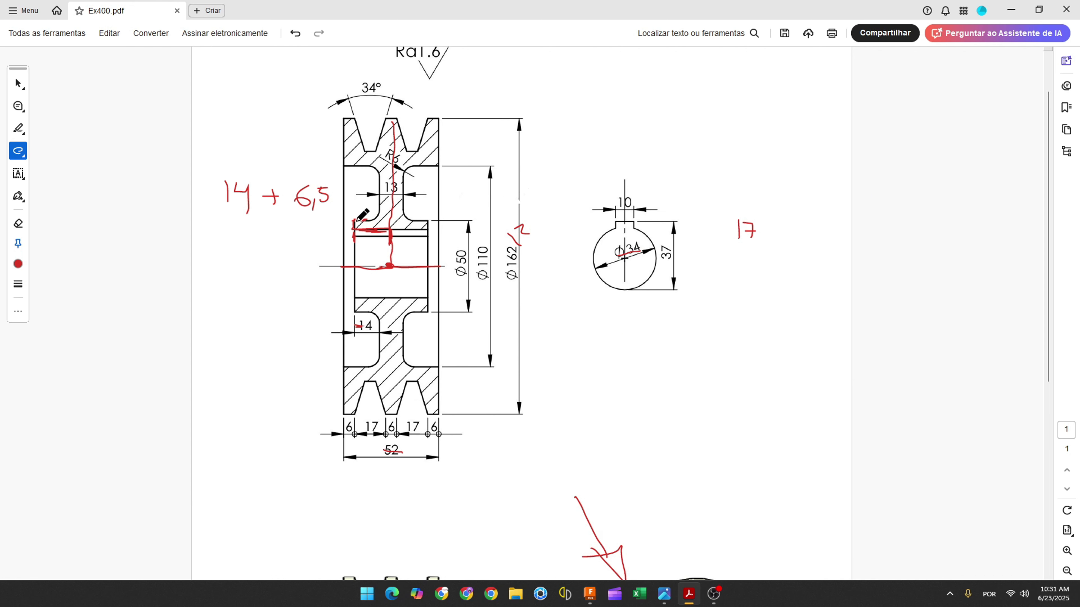
drag(354, 220, 366, 223)
drag(463, 251, 461, 277)
click(590, 593)
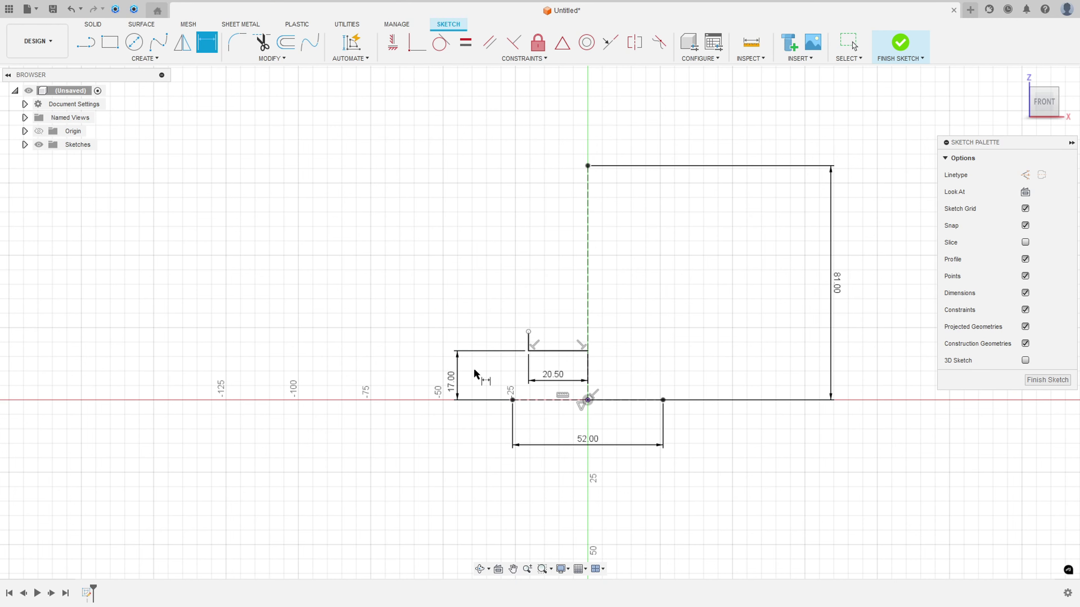
Step: Dimension the short vertical line's upper endpoint at 25 mm from the horizontal centreline and move the 20.5 and 52 mm dimensions farther below the profile
click(528, 332)
click(529, 398)
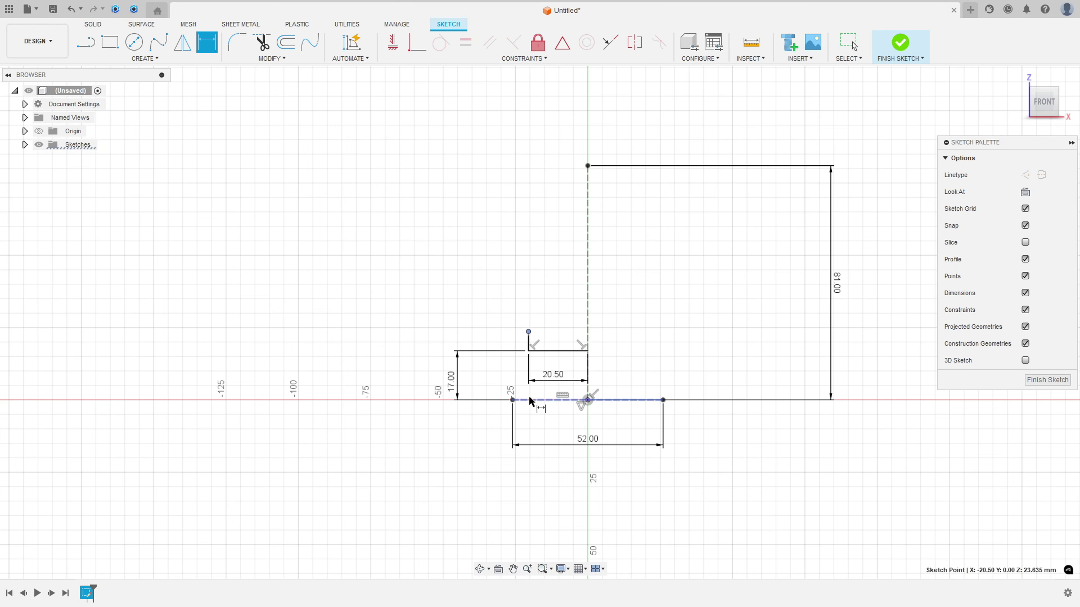
click(398, 367)
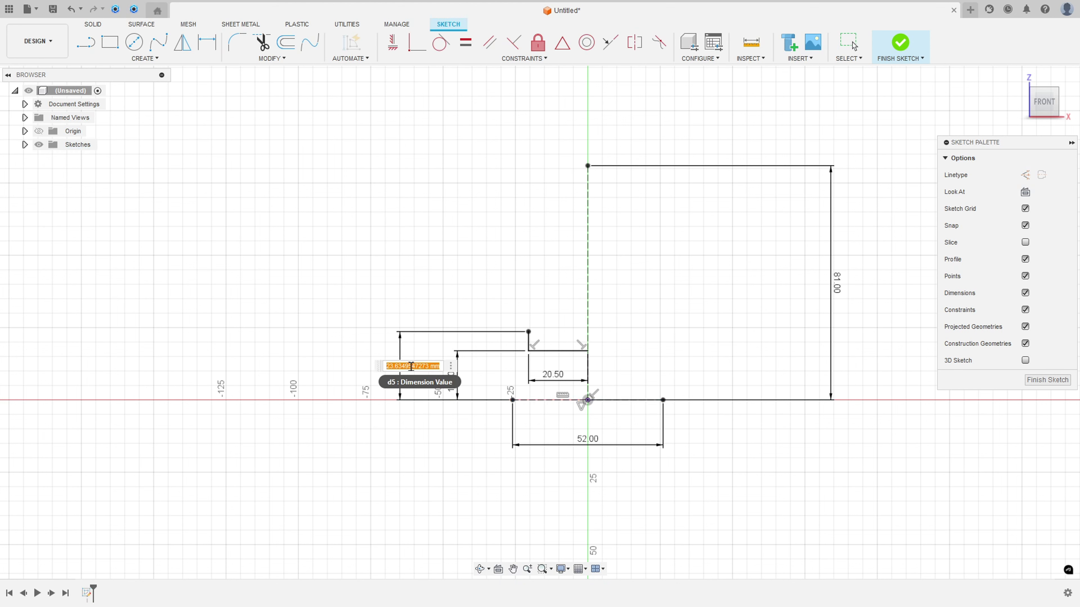
text(25)
key(Return)
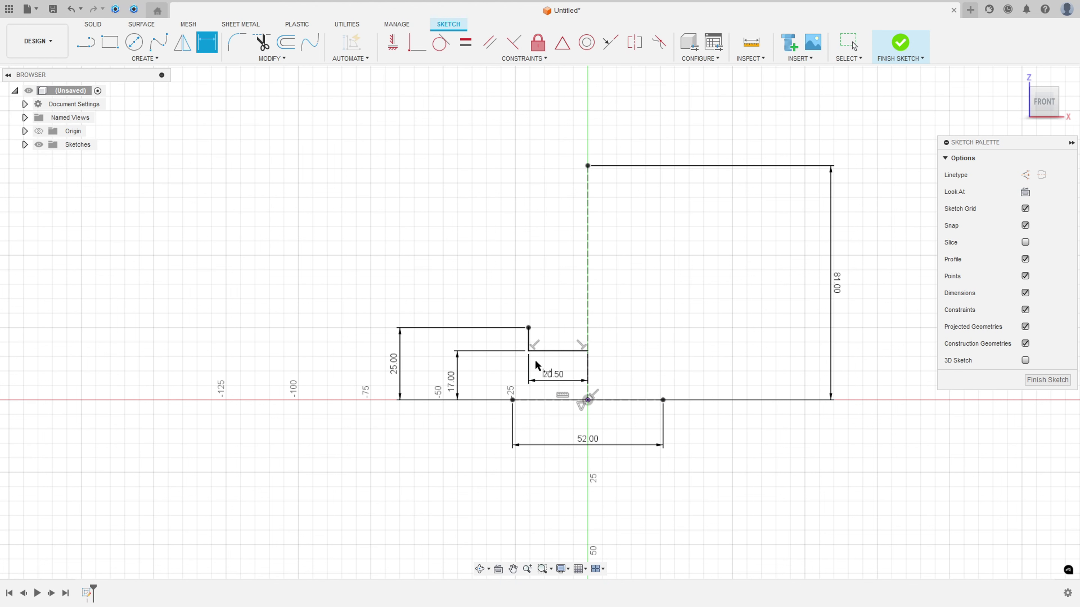
key(Escape)
drag(554, 382, 587, 531)
drag(549, 433, 583, 494)
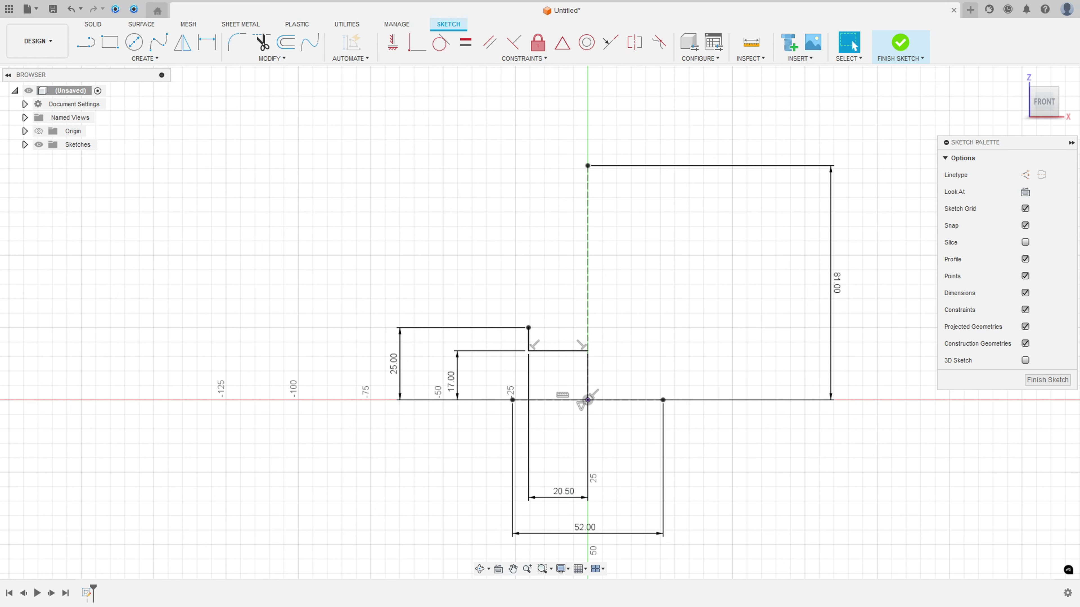
Step: In the PDF drawing, trace the web profile up to the rim, mark the rim corner and axis end, underline 6,5, and return to Fusion
key(alt+Tab)
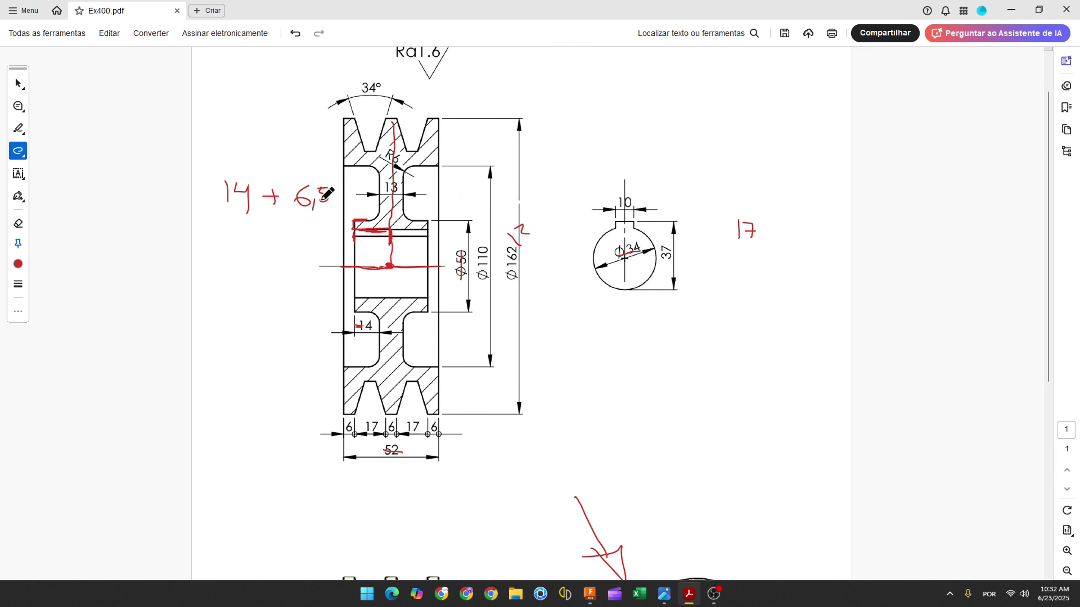
mouse_move(363, 220)
mouse_down()
mouse_move(378, 215)
mouse_move(378, 170)
mouse_move(344, 166)
mouse_up()
click(342, 164)
click(343, 266)
drag(298, 217, 324, 212)
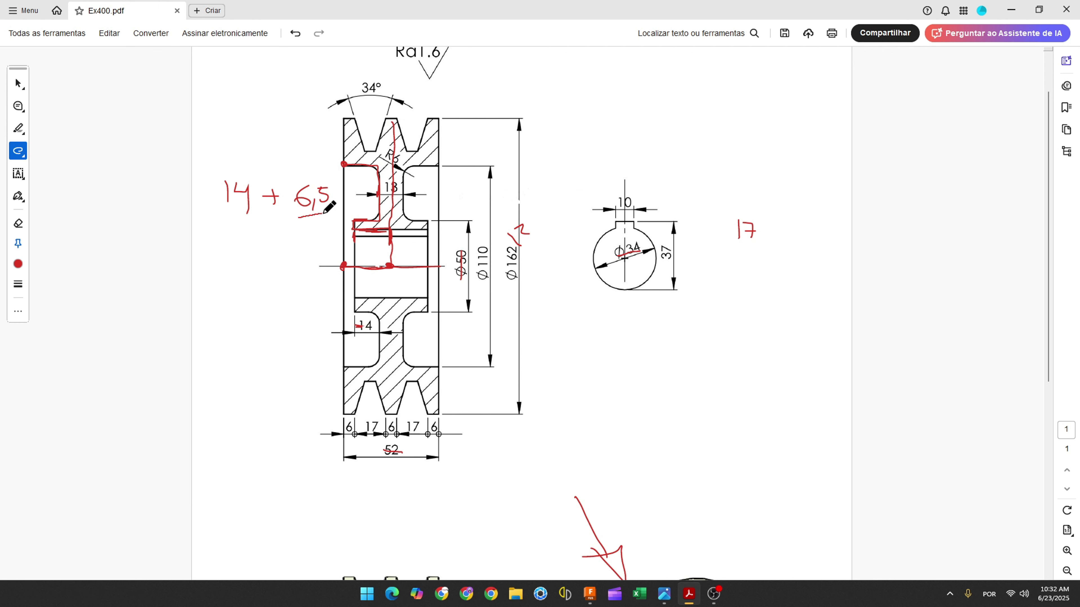
click(590, 594)
Step: From the hub's upper-left endpoint, draw three connected perpendicular lines: inward along the hub, up the web, and outward past the horizontal centreline's left end
click(88, 50)
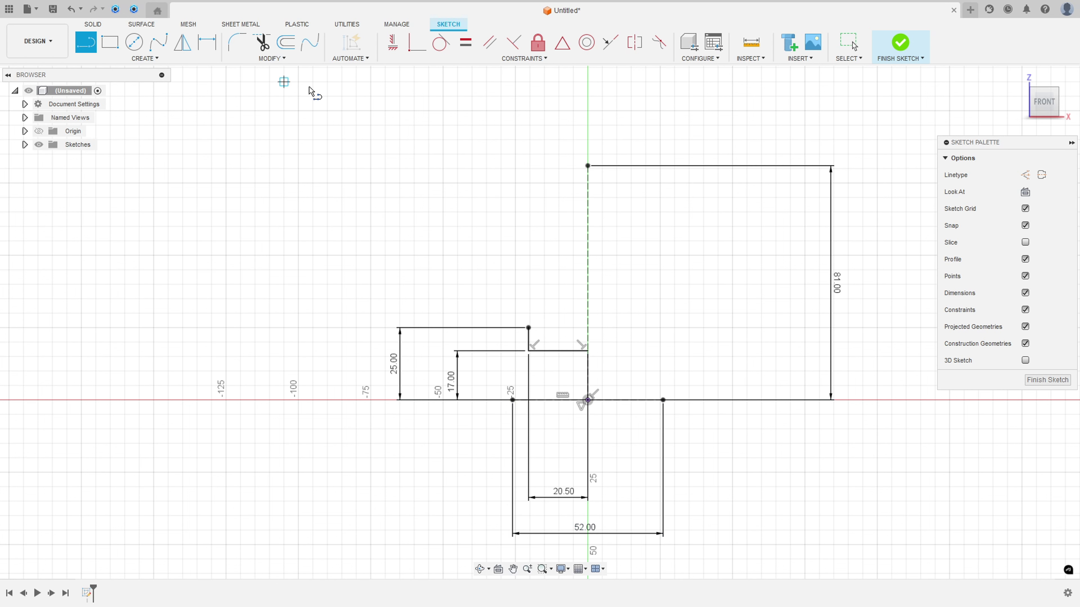
click(528, 327)
click(566, 327)
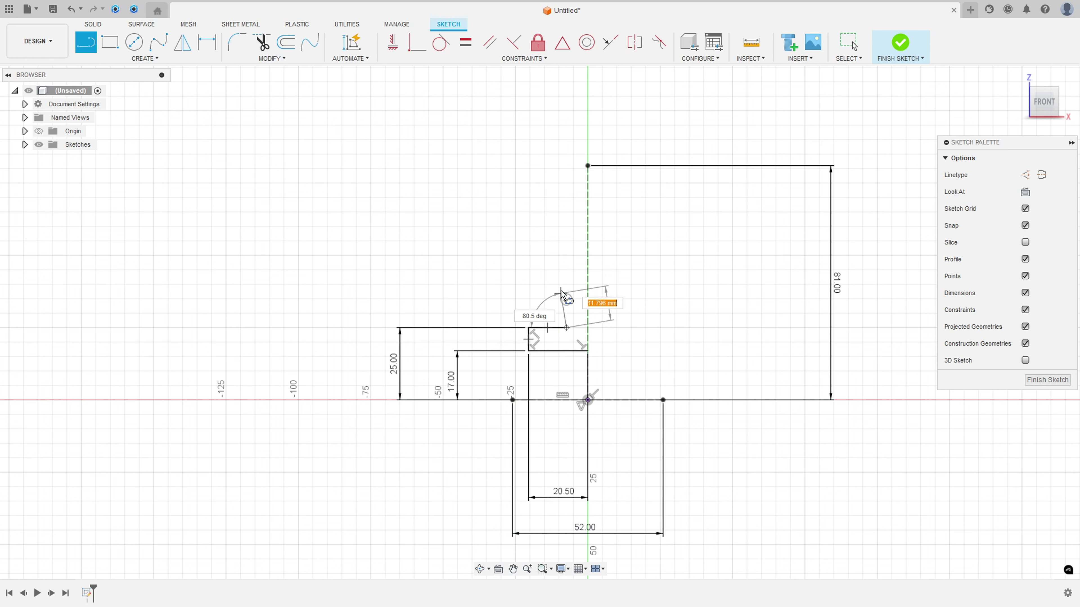
click(567, 212)
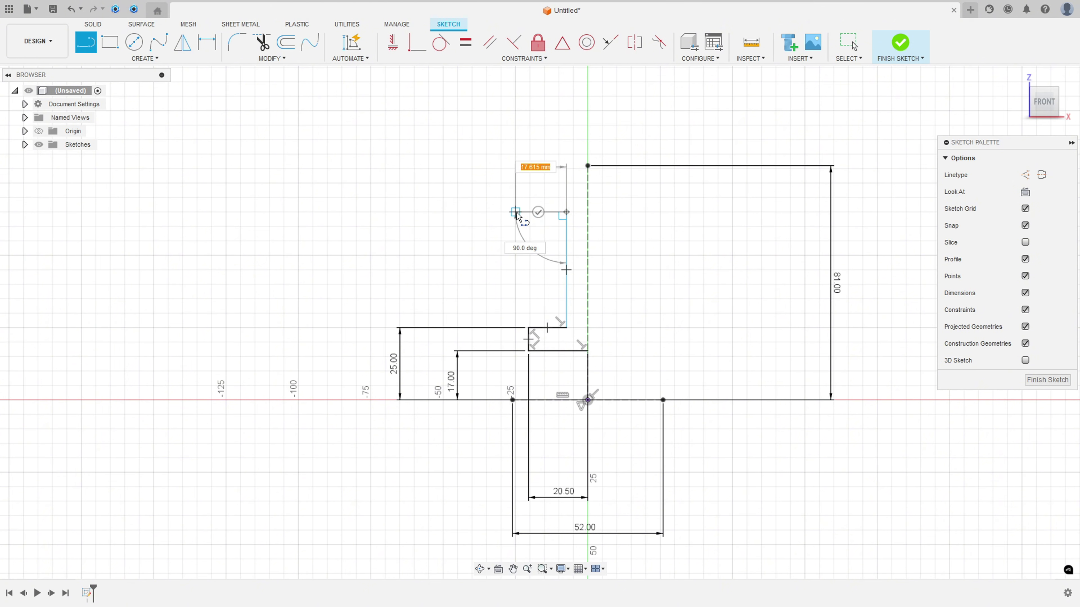
click(500, 212)
key(Escape)
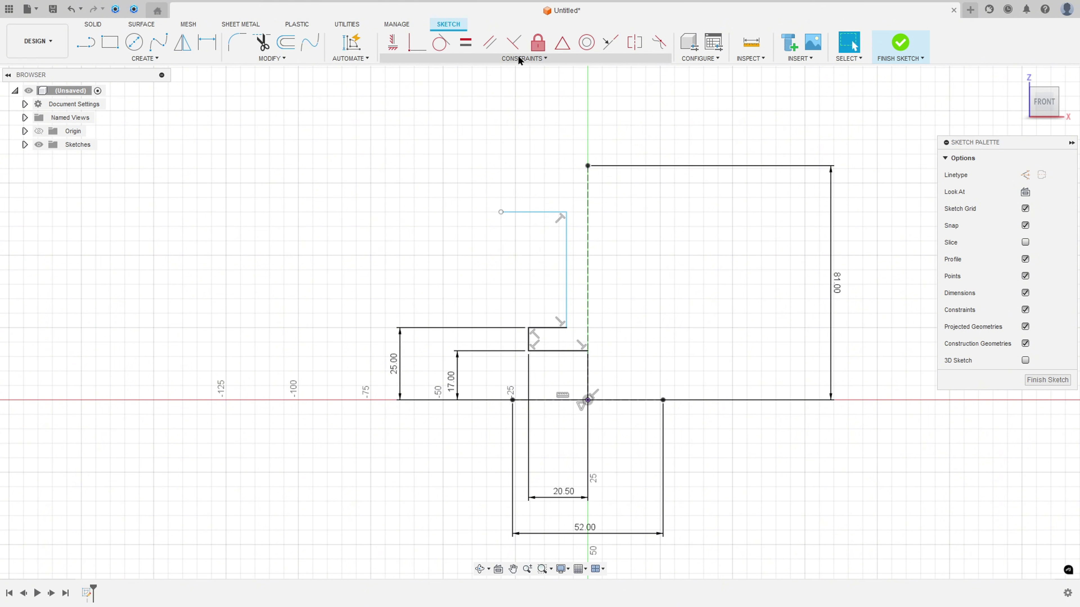
Step: Align the open end of the upper horizontal line vertically with the left endpoint of the 52 mm centreline
click(394, 45)
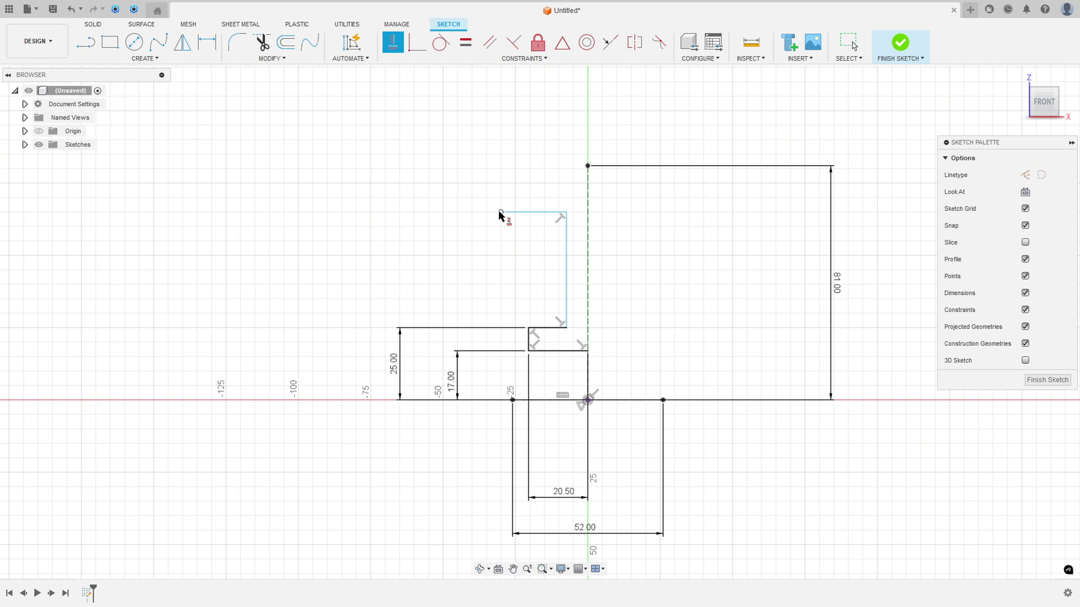
click(501, 212)
click(512, 401)
Step: Dimension the distance between the vertical web line and the vertical centreline as 13/2 mm
click(207, 43)
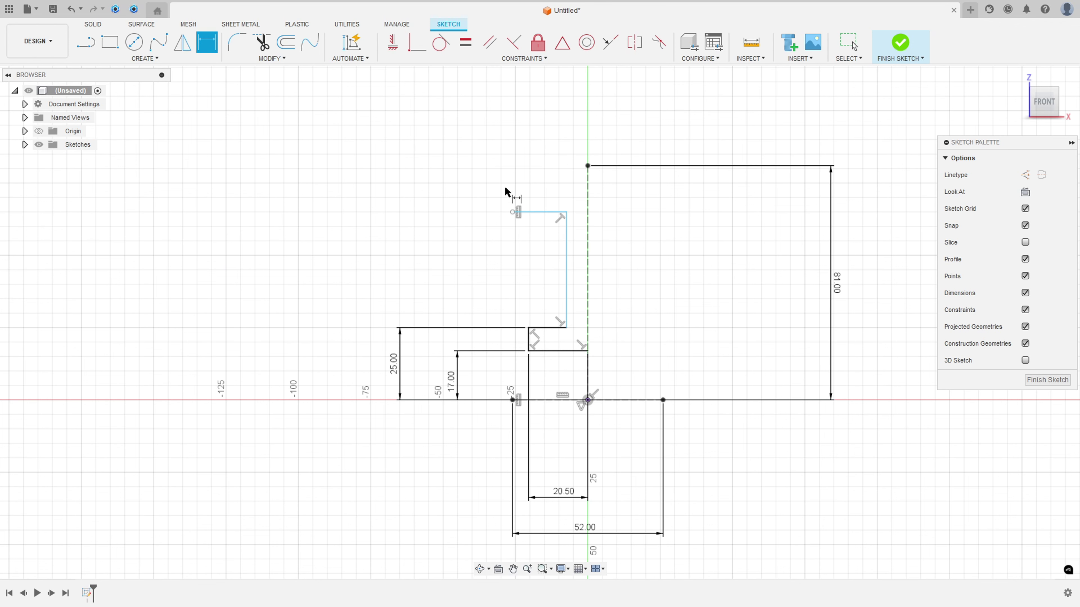
click(567, 277)
click(589, 265)
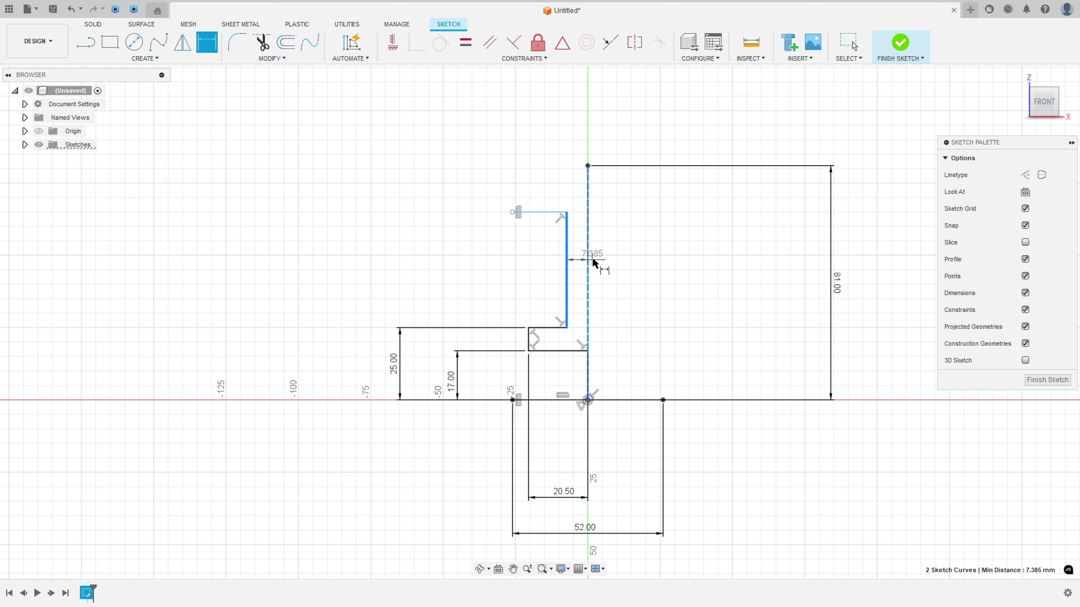
click(637, 258)
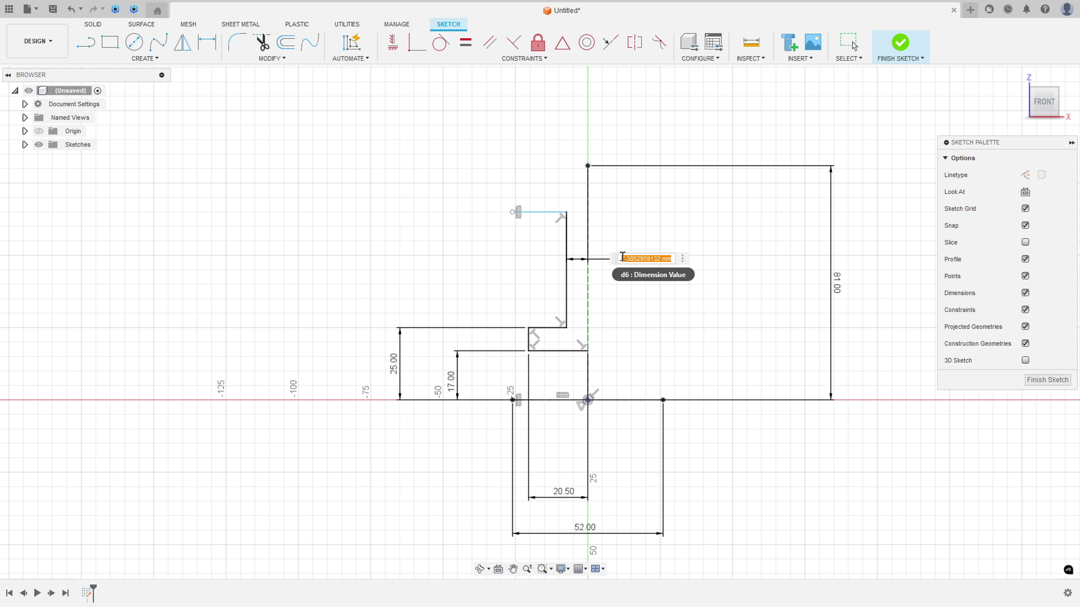
text(13/2)
key(Return)
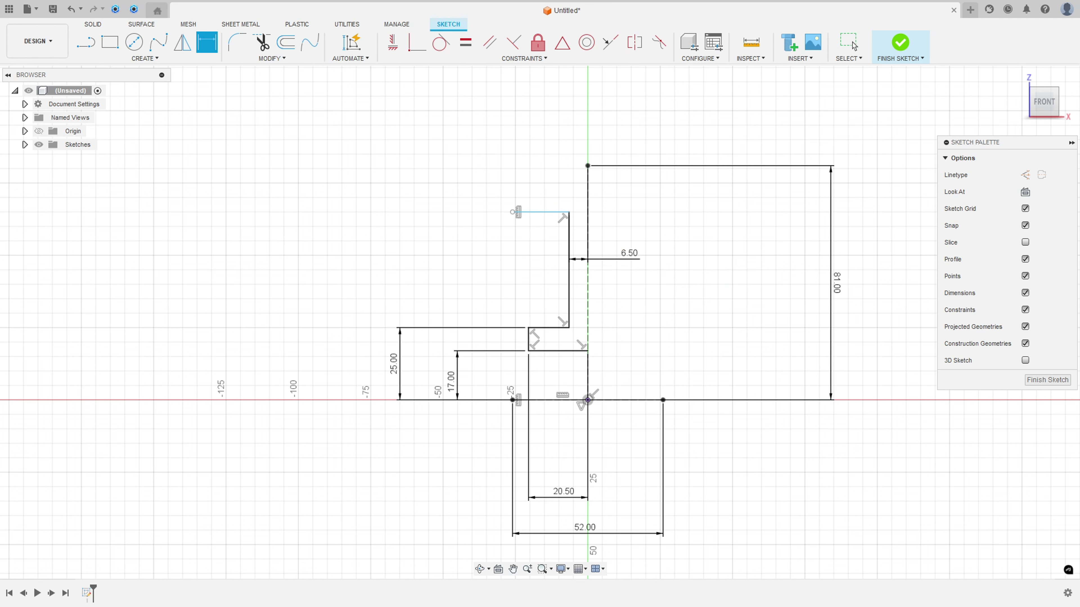
Step: In the PDF drawing, mark the rim's lower-left corner and trace the centreline from its left end, and return to Fusion
key(alt+Tab)
mouse_move(337, 166)
mouse_down()
mouse_move(364, 164)
mouse_move(349, 165)
mouse_up()
drag(343, 267, 369, 268)
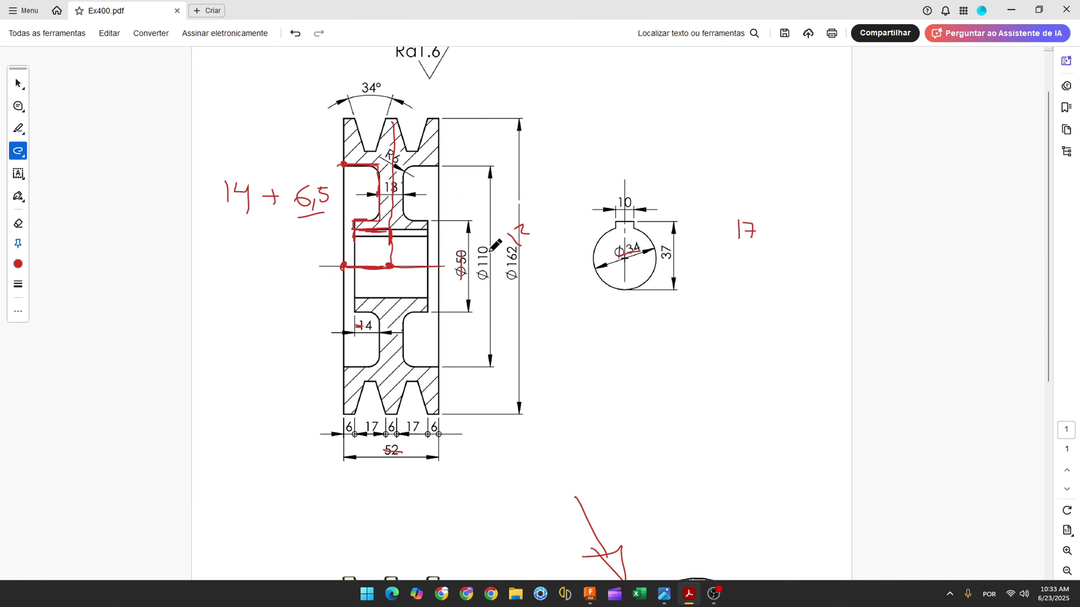
click(590, 594)
Step: Dimension the upper horizontal line at 55 mm from the horizontal centreline, placing the dimension outside the 25 mm one
click(531, 213)
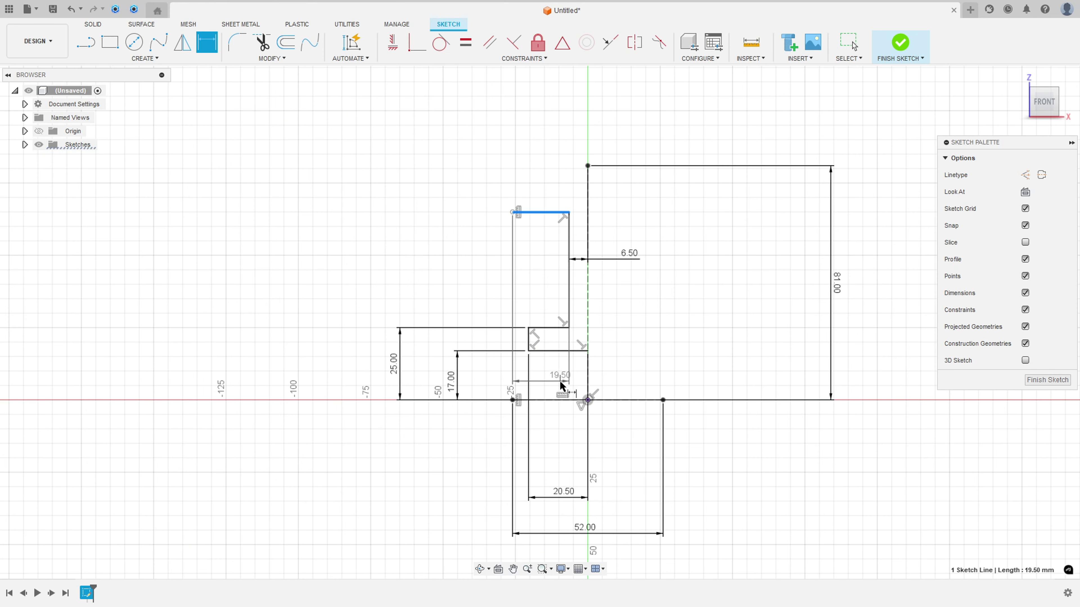
click(560, 399)
click(363, 313)
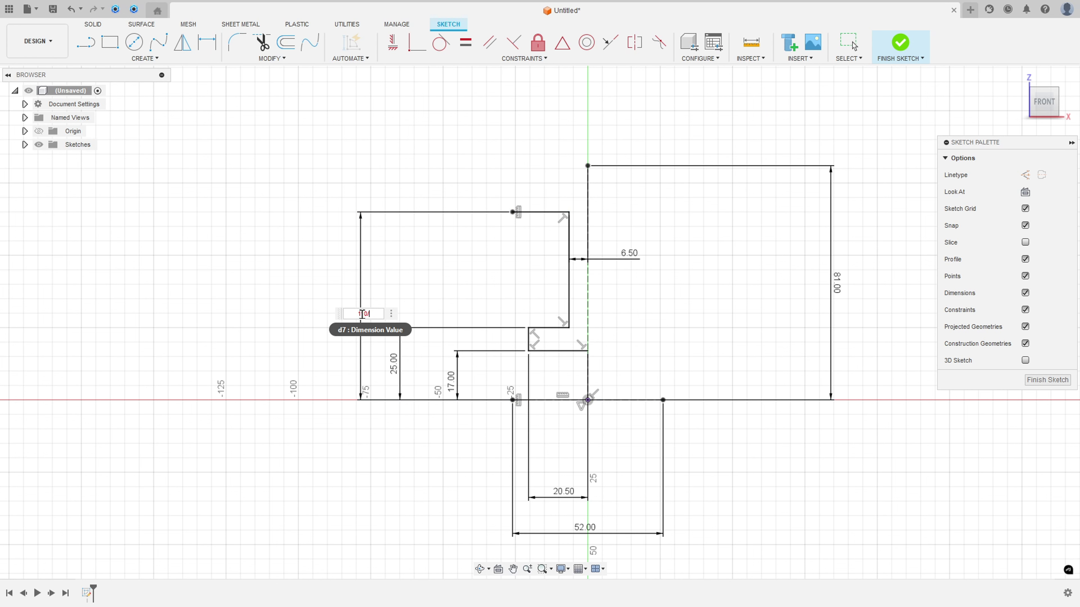
key(Return)
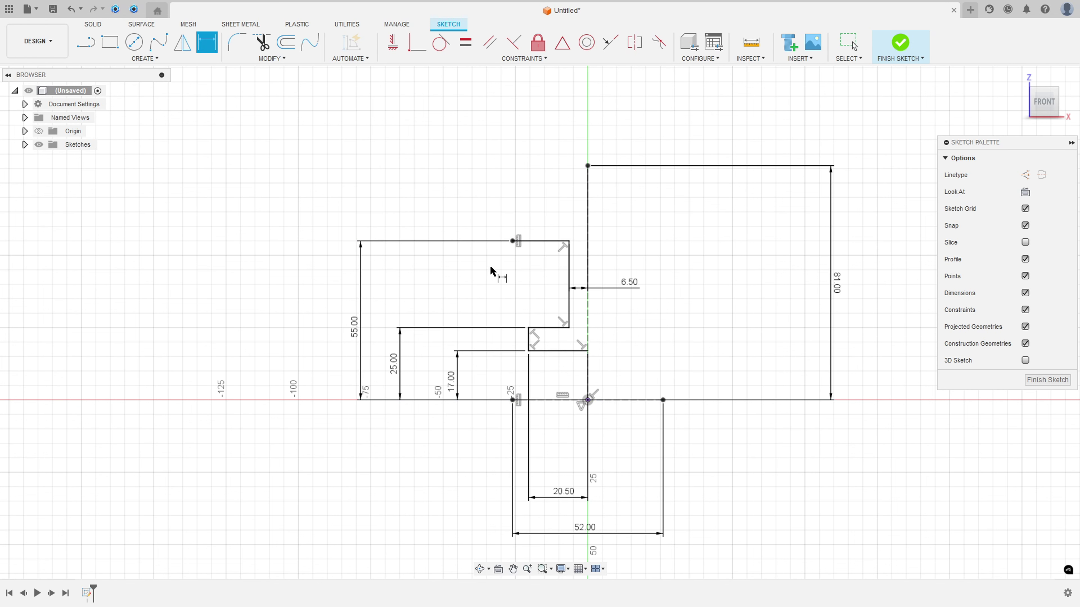
Step: In the PDF drawing, cross out the web's fillet radius and return to Fusion
key(alt+Tab)
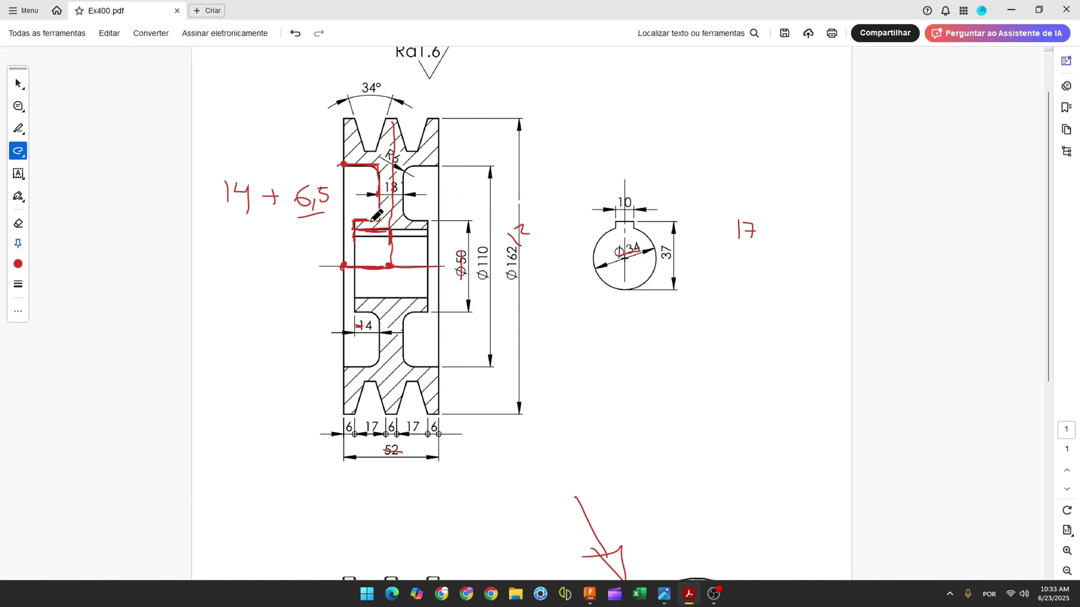
drag(387, 151, 399, 160)
click(583, 591)
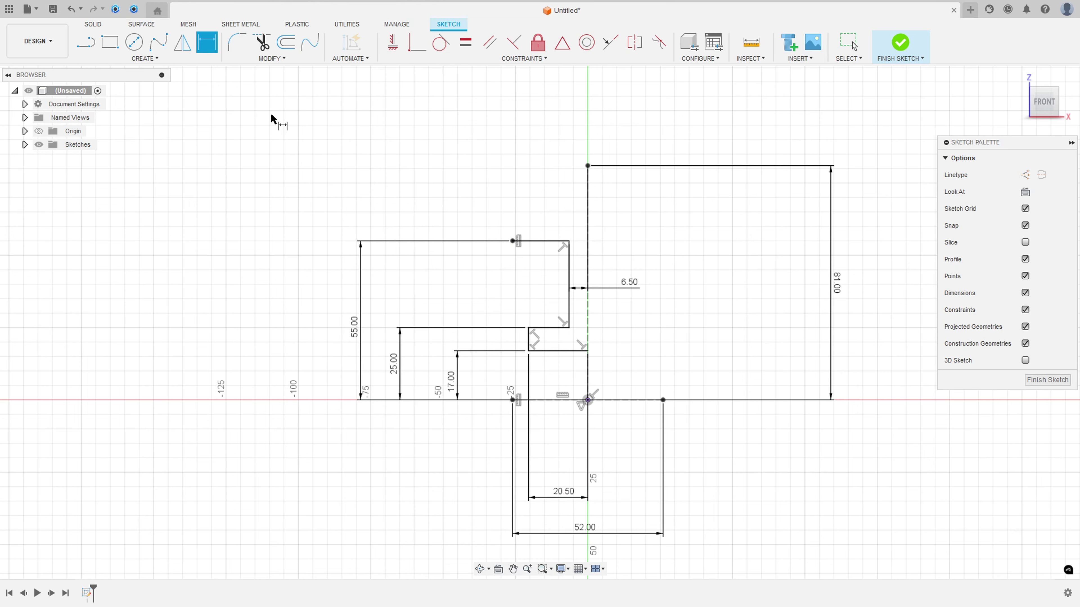
Step: Fillet the upper and lower corners of the web line with a 6 mm radius
click(237, 43)
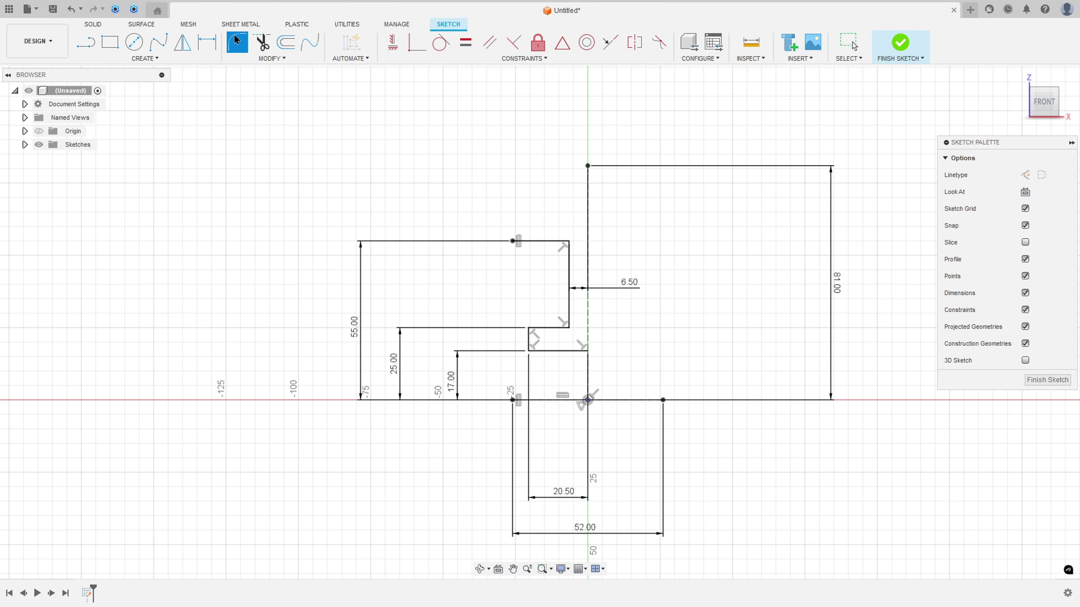
click(570, 243)
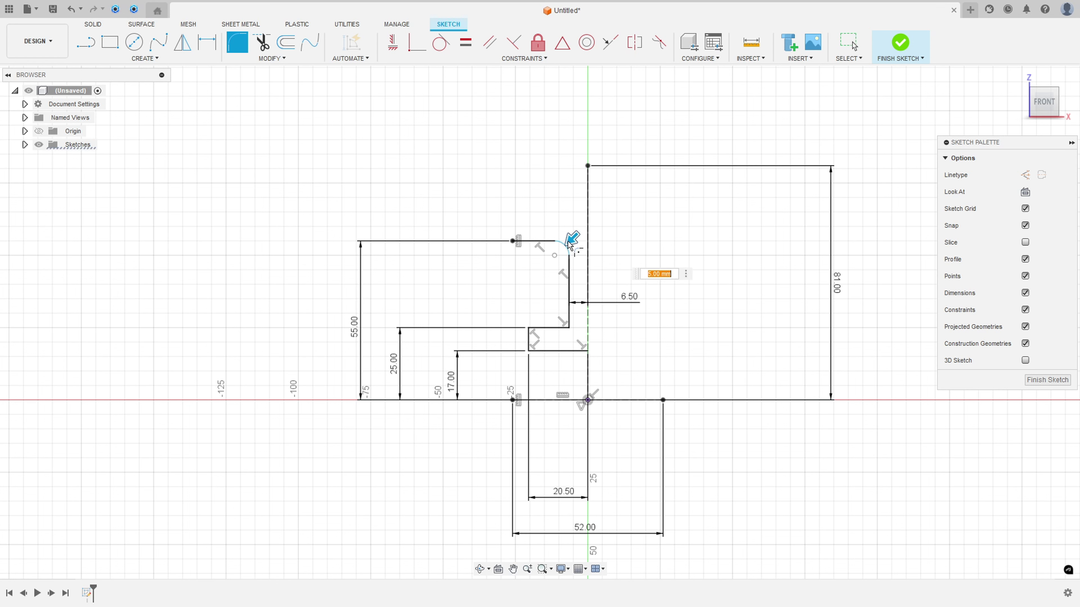
text(6)
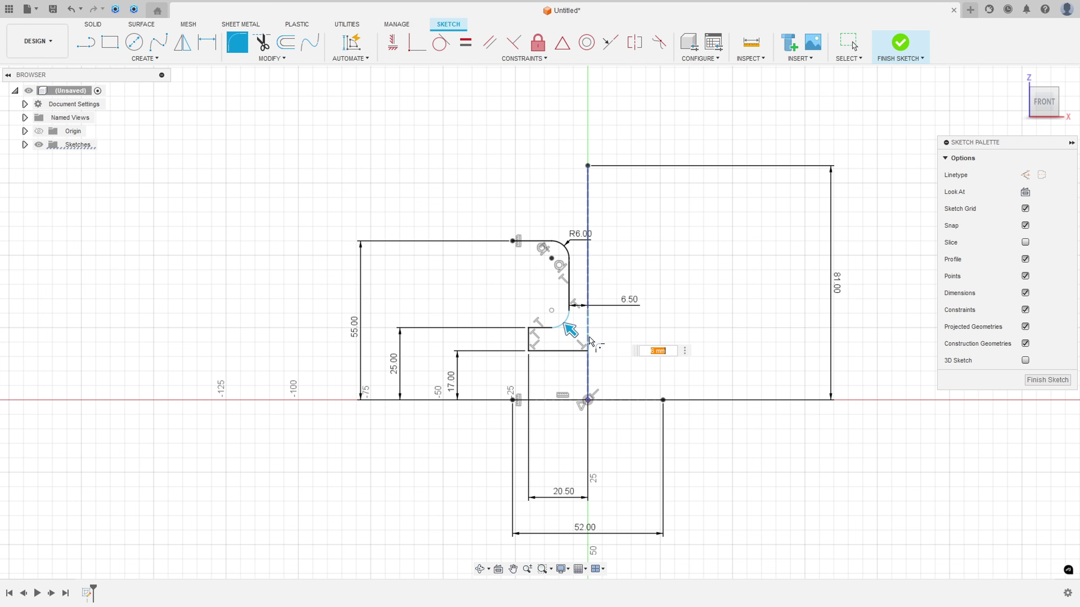
key(Return)
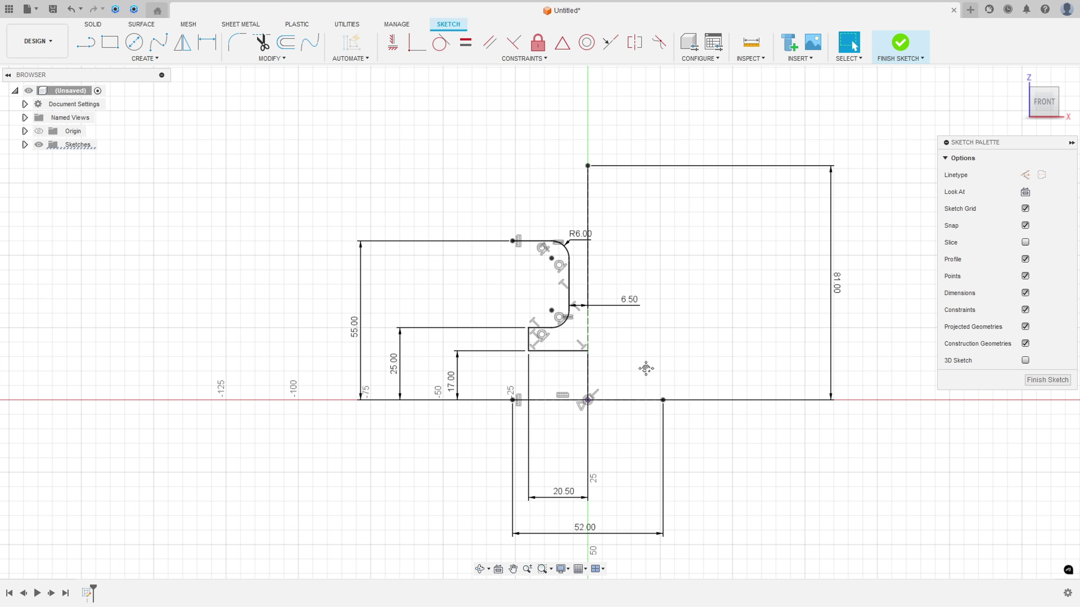
Step: Move the 20.5, 52, 17, 25 and 55 mm dimensions closer to the profile and raise the 6.5 mm dimension along the web
middle_drag(644, 367, 570, 321)
drag(496, 463, 497, 393)
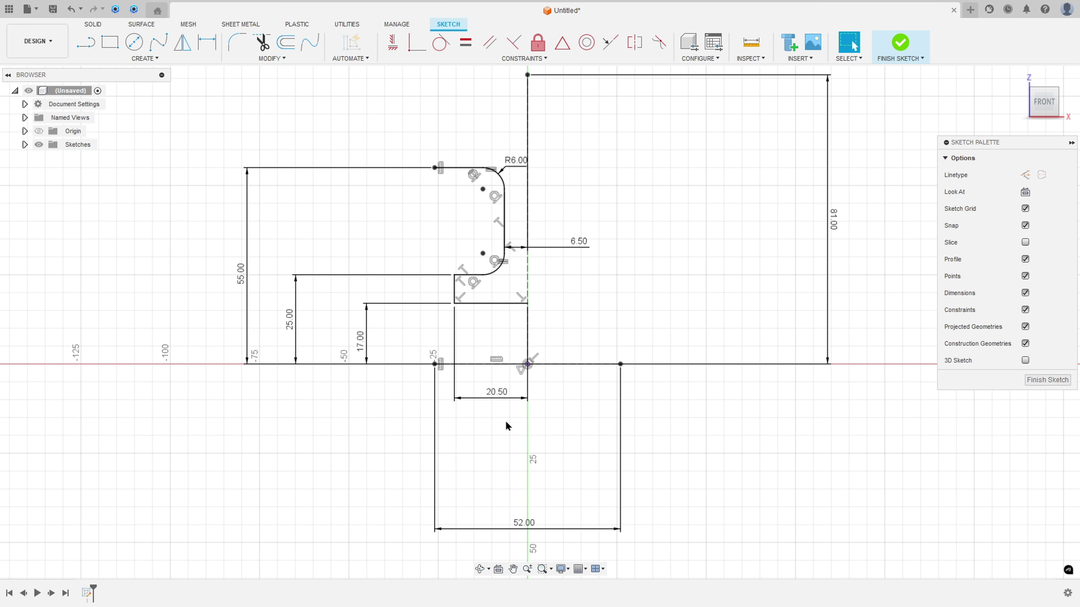
drag(524, 525, 519, 421)
drag(356, 329, 400, 329)
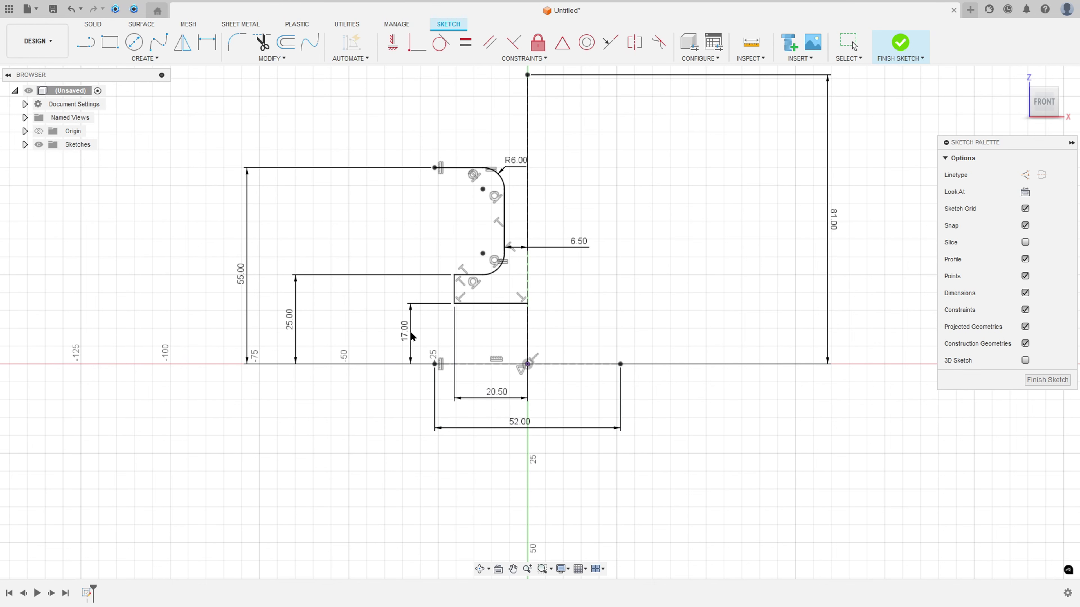
drag(297, 318, 375, 311)
drag(244, 277, 330, 273)
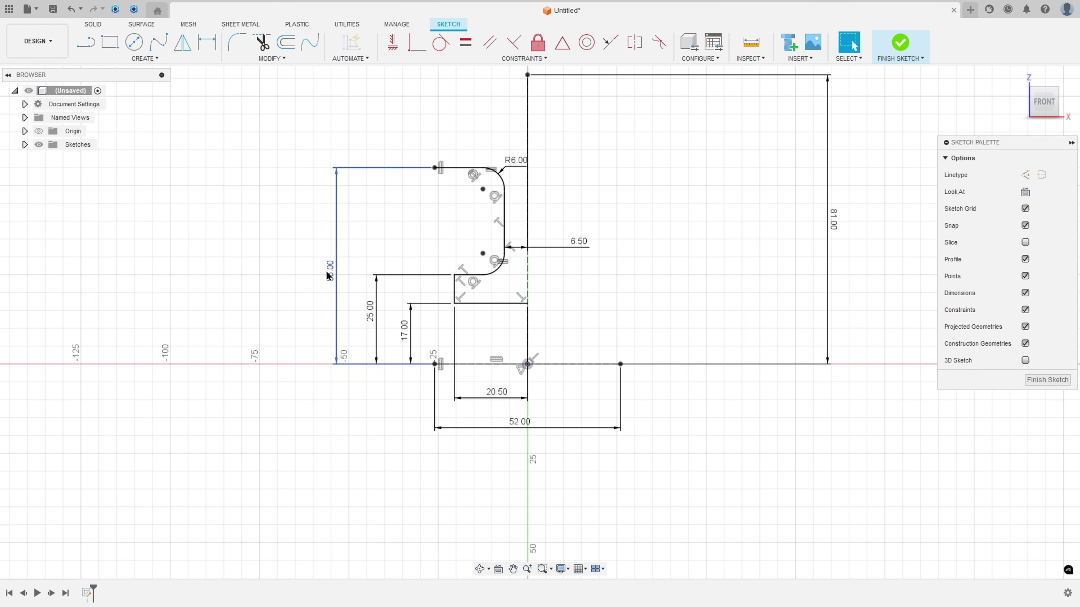
scroll(552, 279, down, 1)
middle_drag(586, 252, 618, 304)
scroll(592, 300, up, 1)
drag(599, 334, 600, 303)
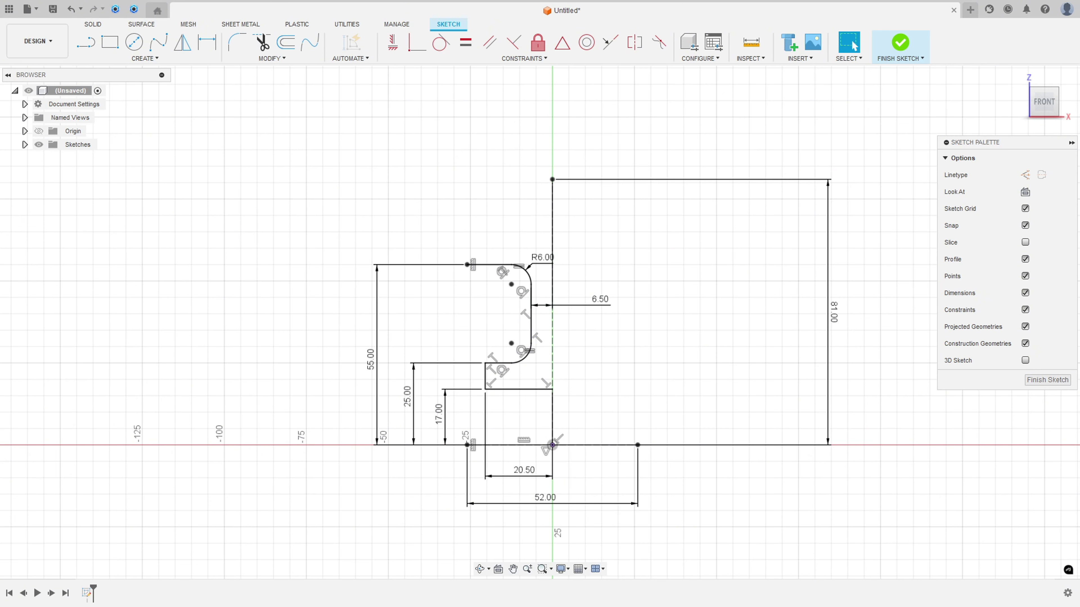
Step: In the PDF drawing, trace the rim's left face and the first V-groove up to the centreline's top, and return to Fusion
key(alt+Tab)
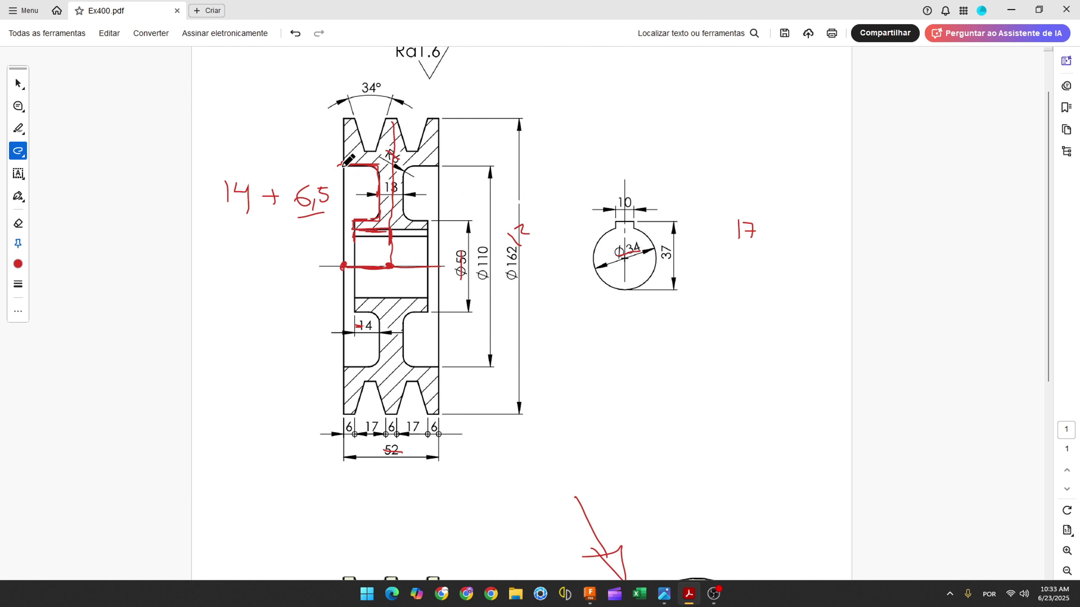
drag(343, 166, 343, 118)
drag(391, 119, 392, 120)
mouse_move(353, 118)
mouse_down()
mouse_move(366, 149)
mouse_move(392, 121)
mouse_up()
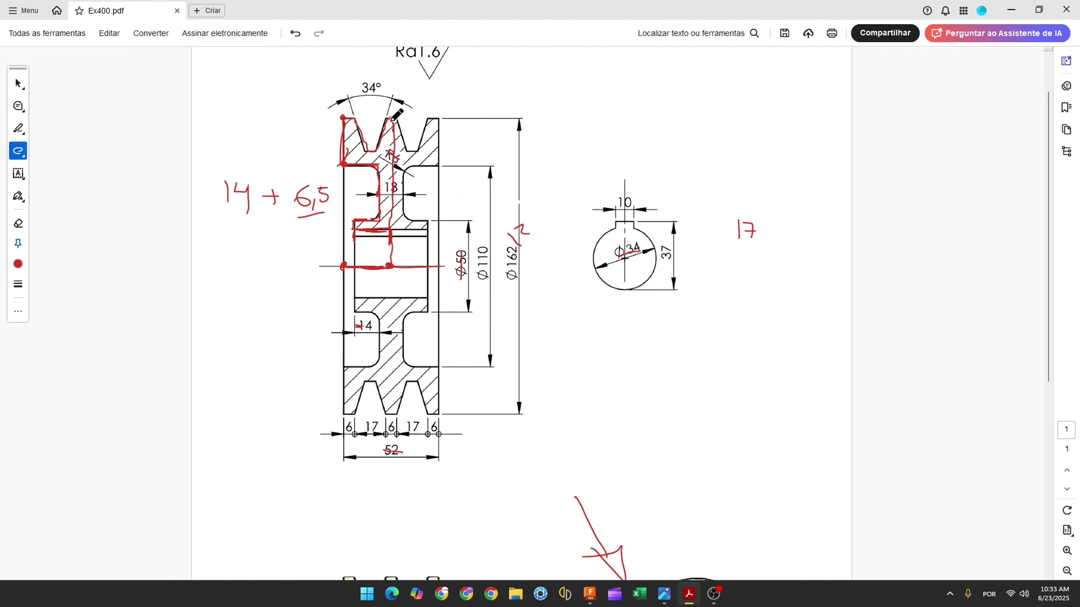
click(590, 592)
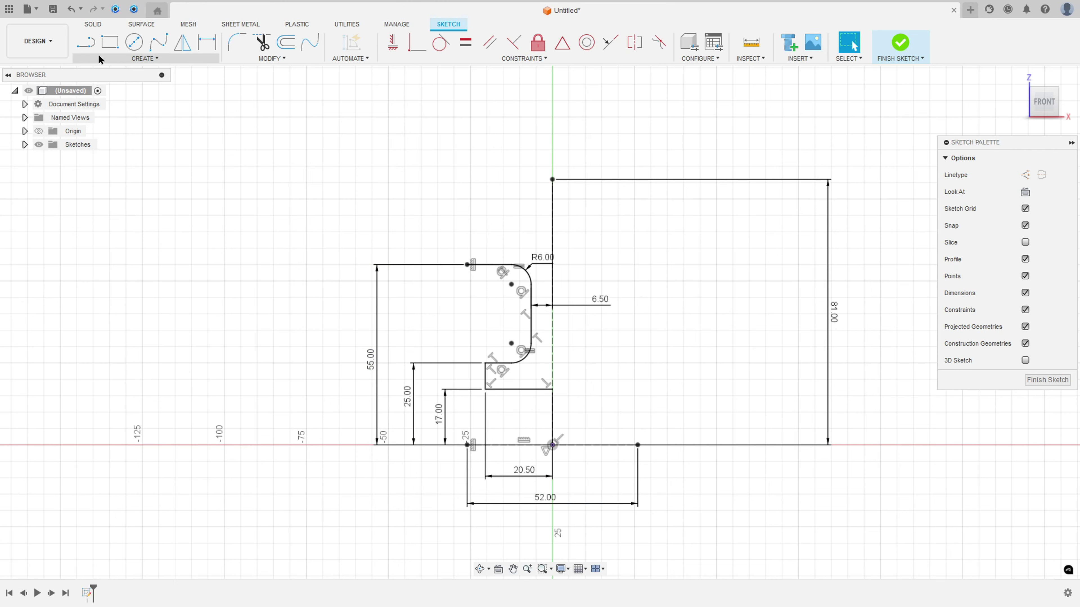
Step: From the 55 mm line's open end, draw connected lines for the rim face, rim top and flat-bottomed V-groove, ending at the vertical centreline's top
key(l)
click(467, 265)
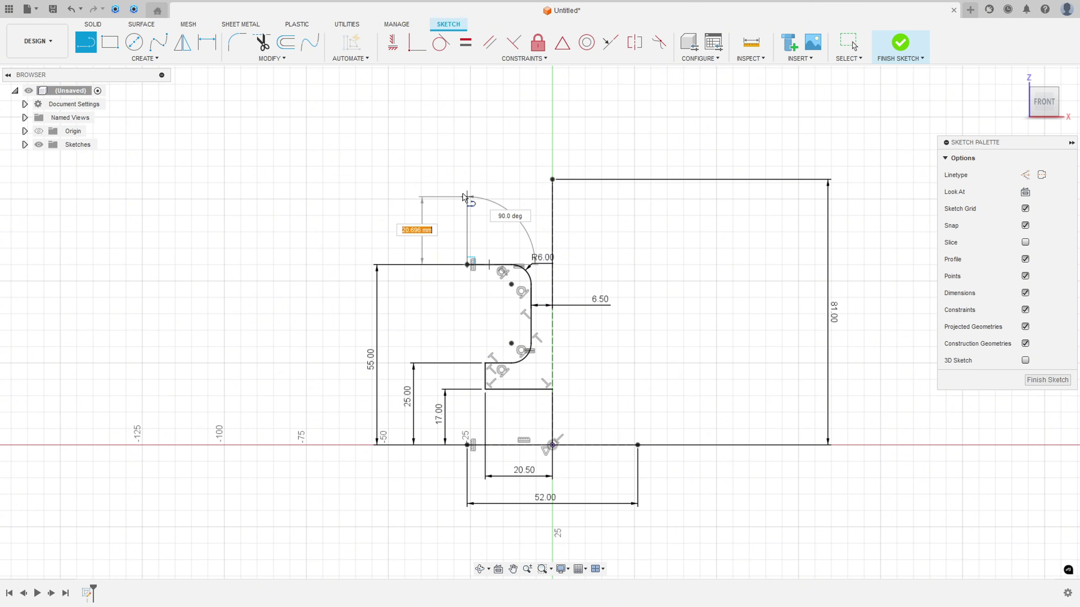
click(470, 184)
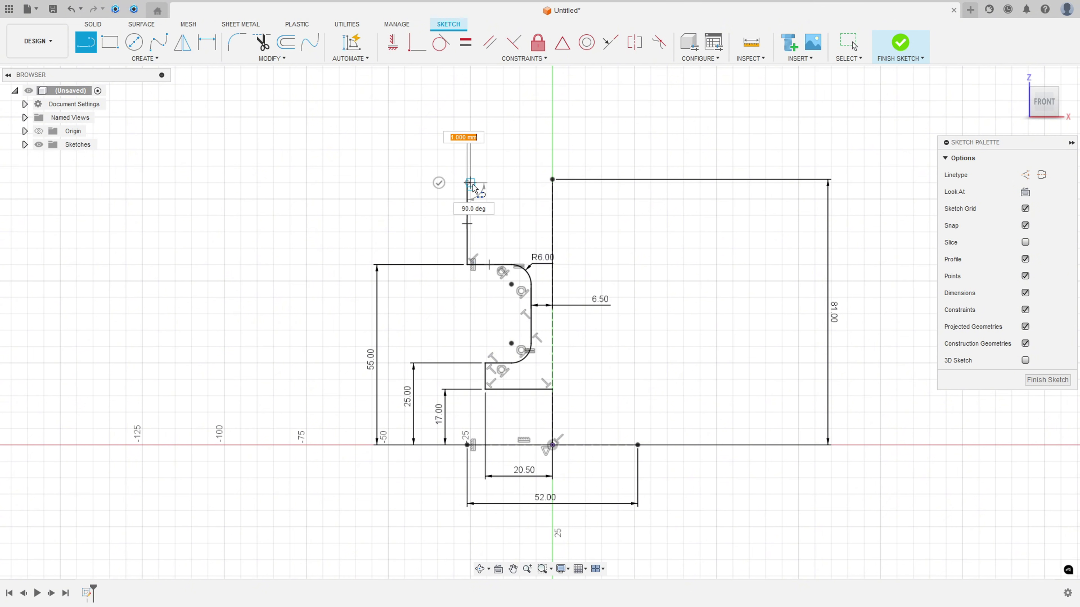
click(490, 183)
click(504, 232)
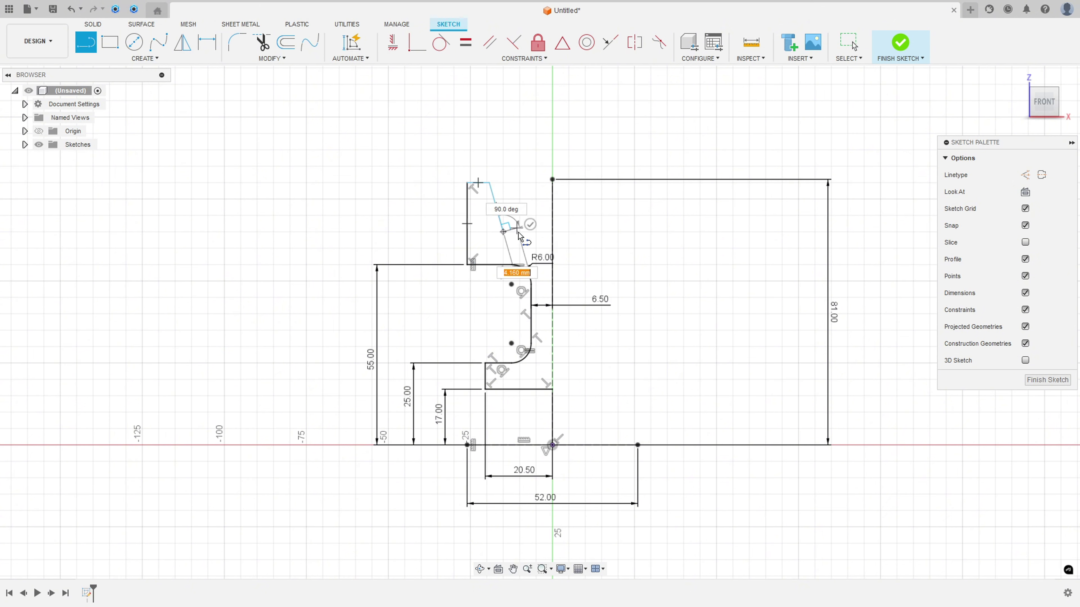
click(535, 182)
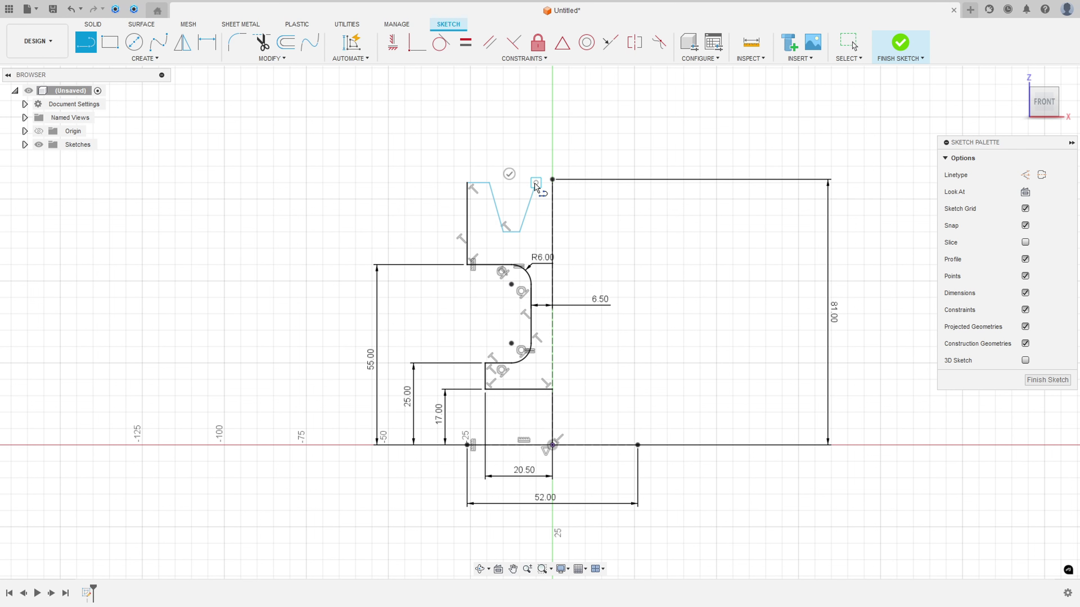
click(552, 180)
key(Escape)
Step: Align both upper corners of the V-groove horizontally with the top end of the vertical centreline
scroll(524, 163, up, 3)
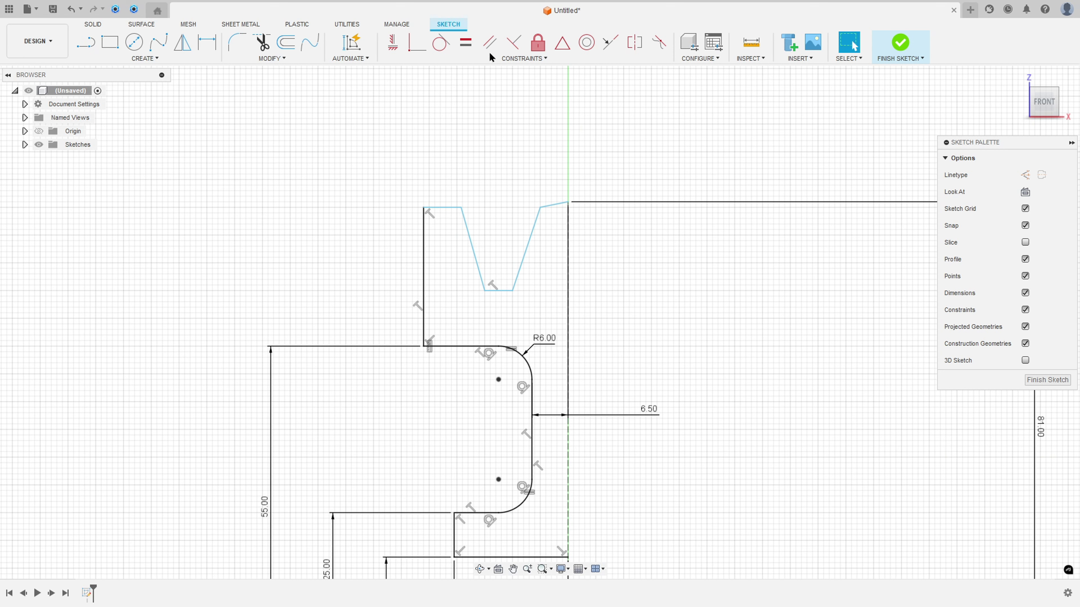
click(392, 42)
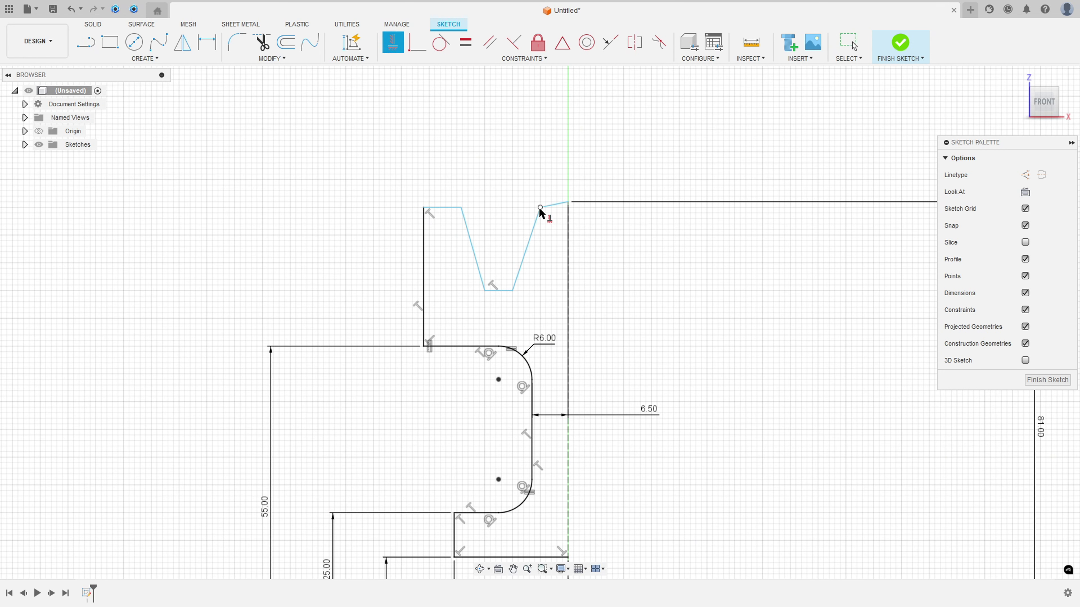
click(564, 203)
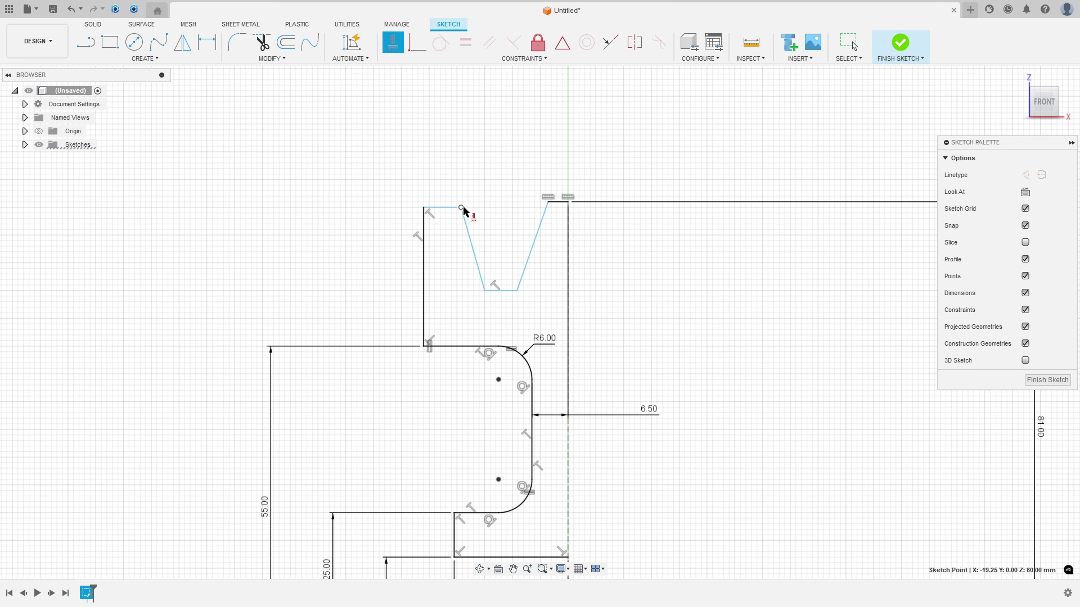
click(549, 204)
scroll(457, 237, down, 3)
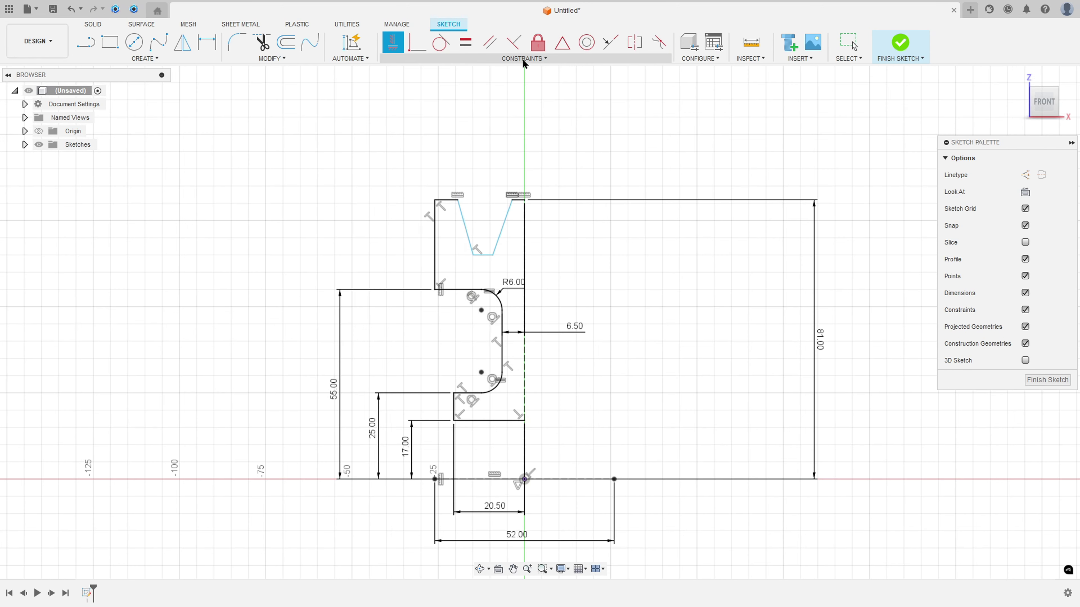
Step: Make the two sloped flanks of the V-groove equal in length
click(466, 44)
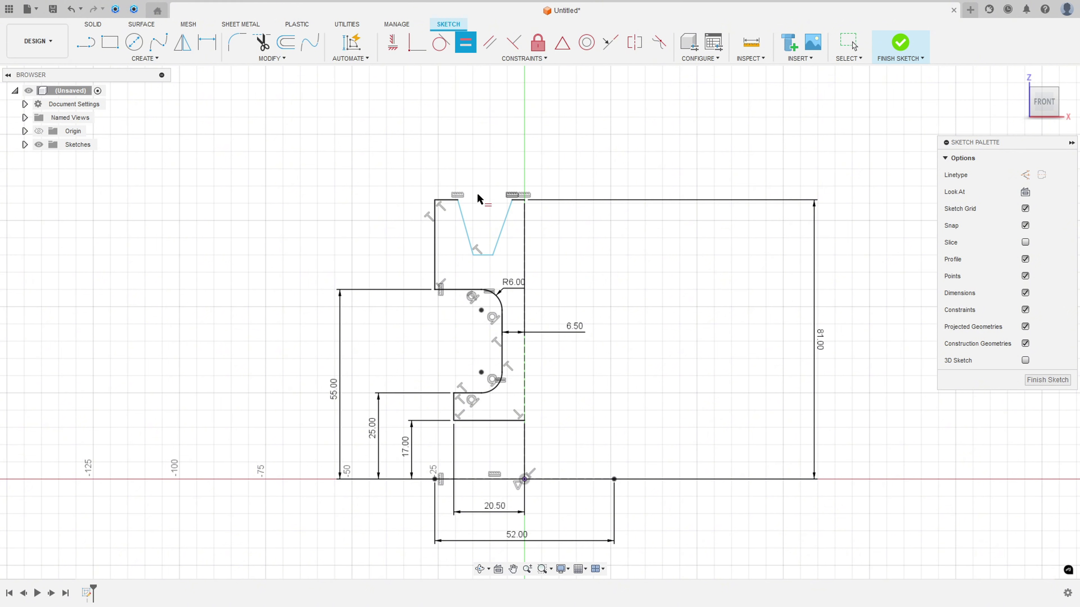
click(503, 228)
click(467, 232)
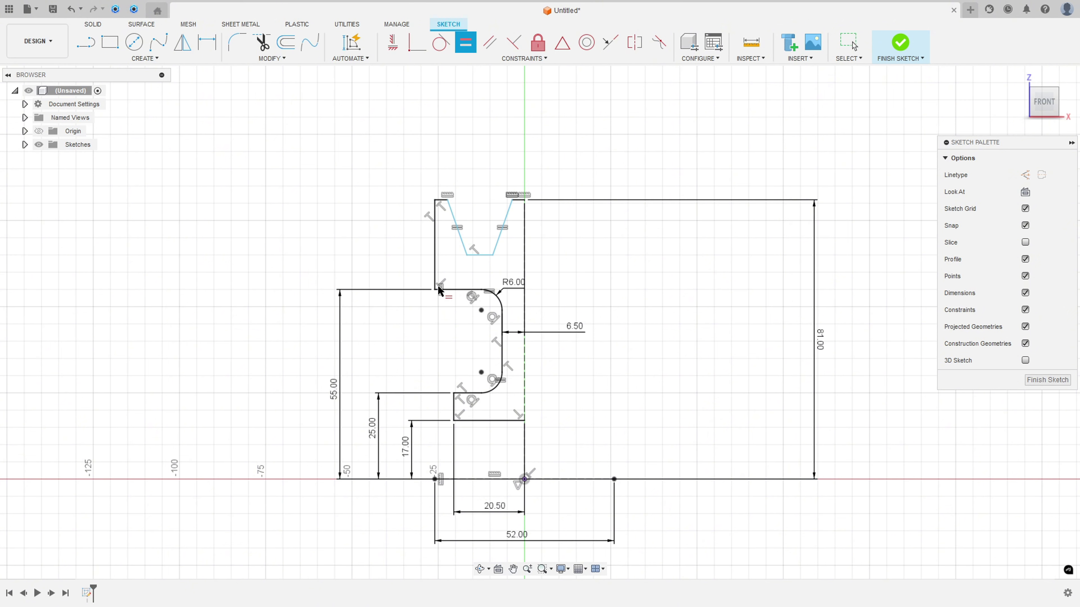
middle_drag(455, 278, 471, 255)
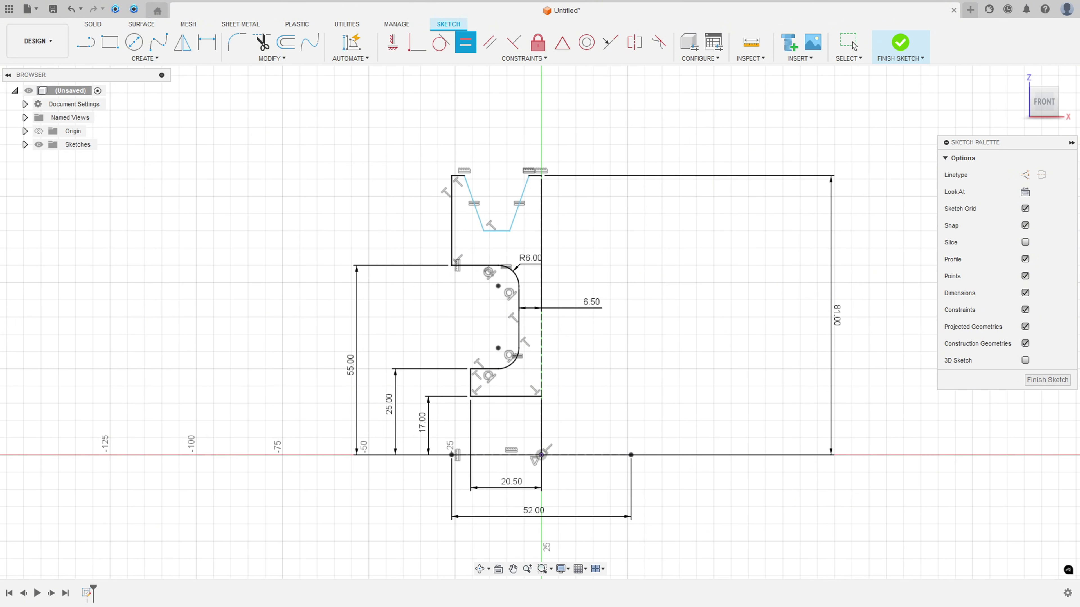
Step: Check the groove angle in the PDF drawing, dimension the V-groove's flanks at 34 degrees, and place the dimension inside the groove
key(alt+Tab)
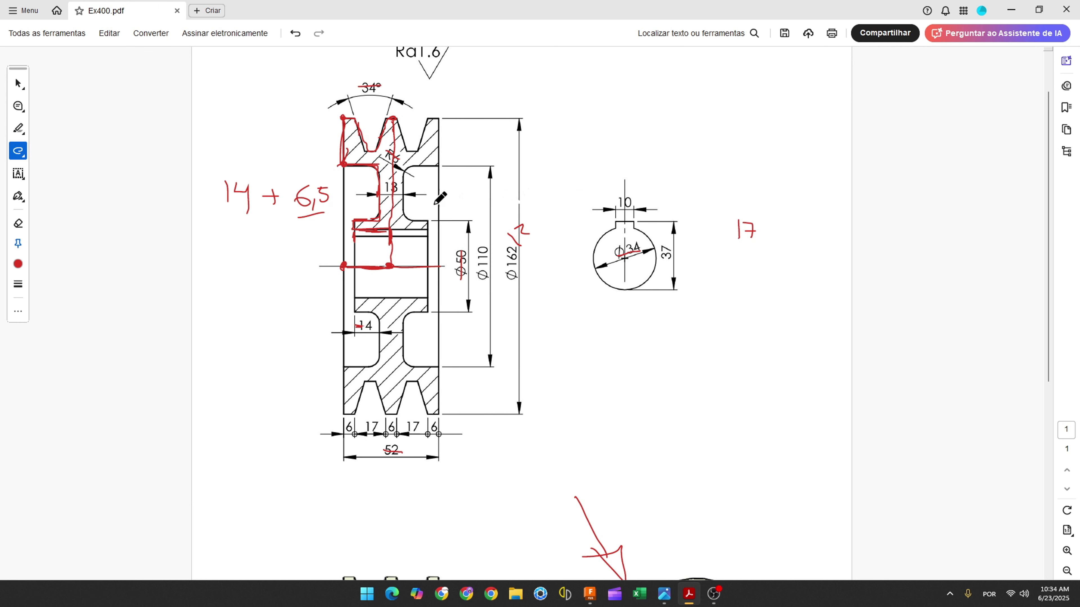
click(589, 593)
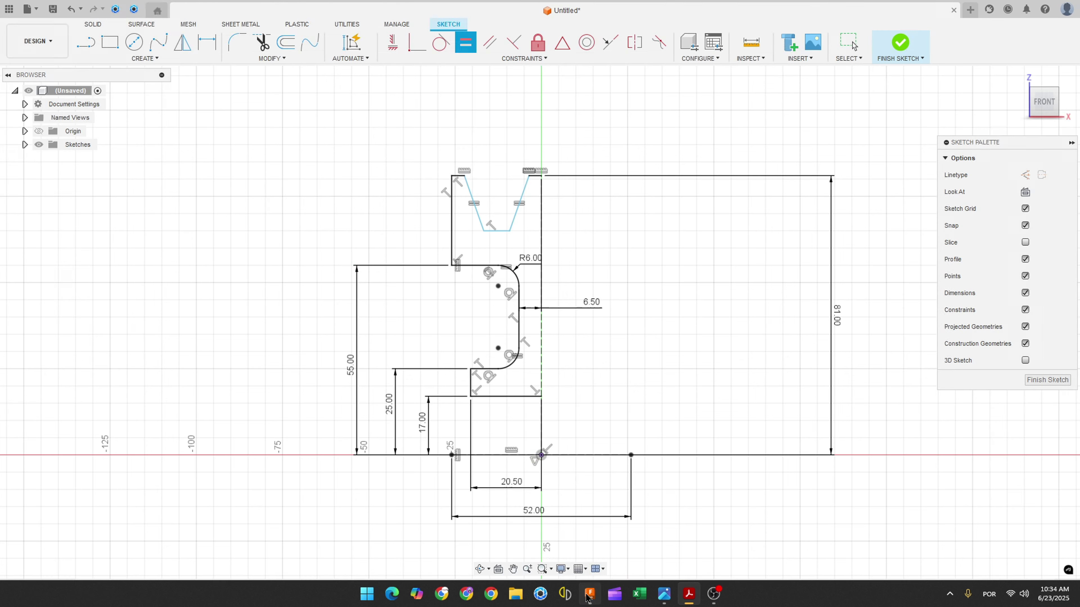
click(212, 42)
click(476, 211)
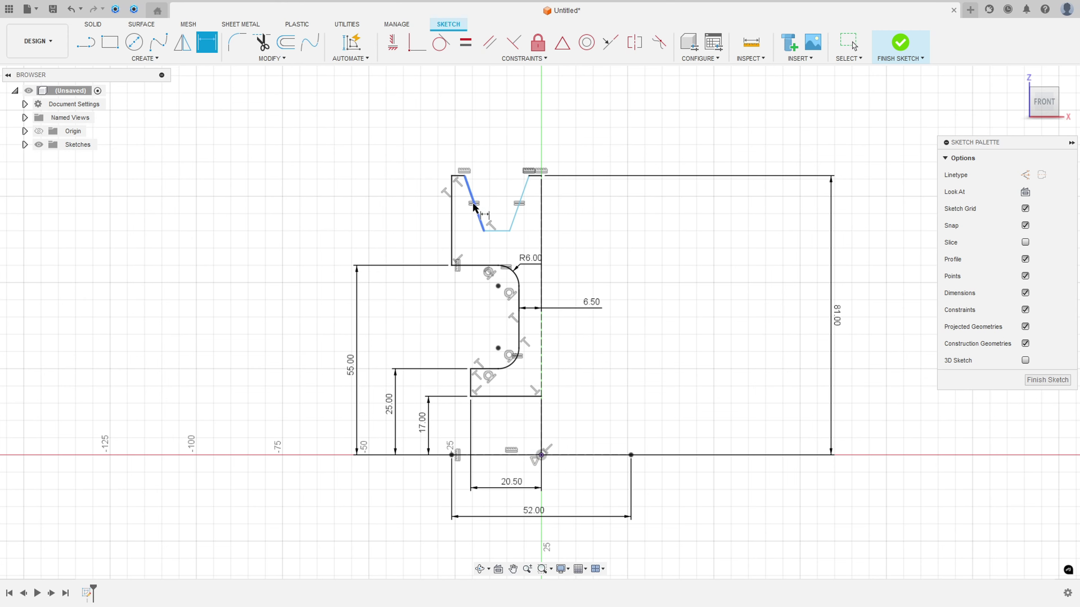
click(516, 203)
click(507, 124)
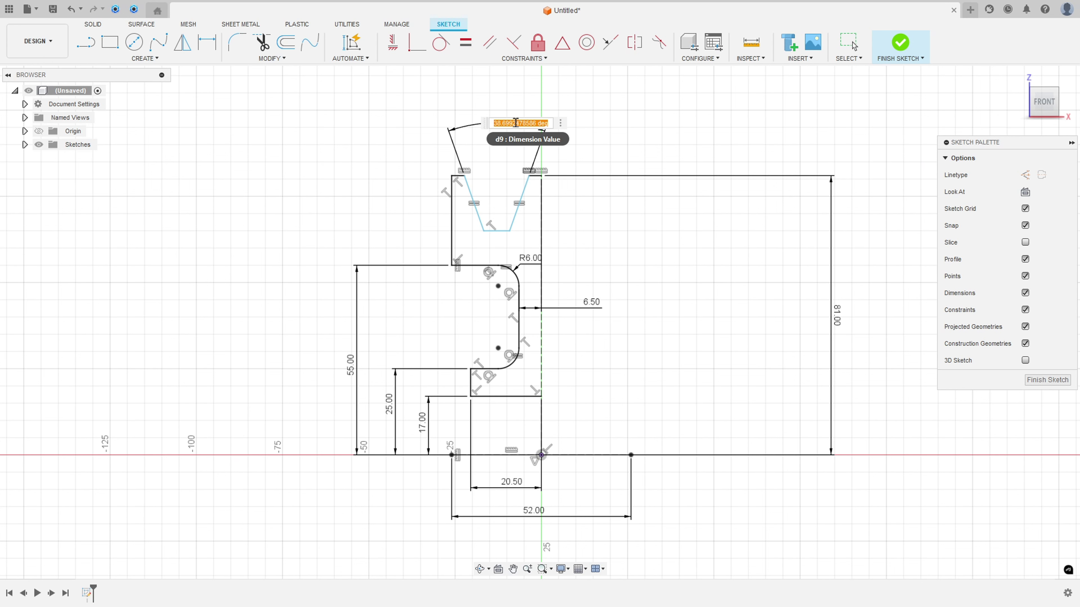
text(34)
key(Return)
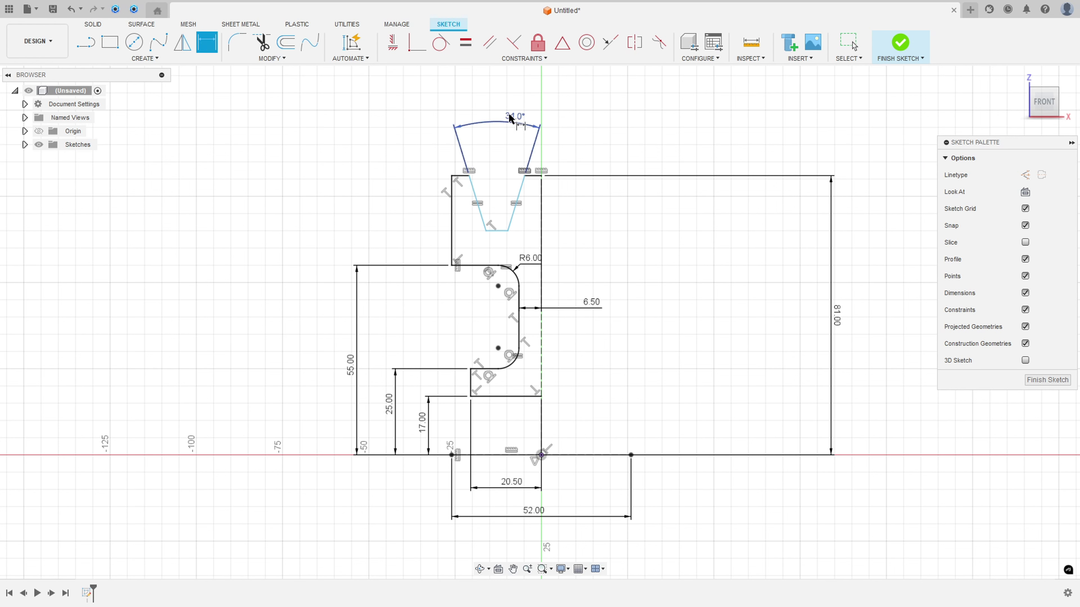
drag(510, 119, 500, 189)
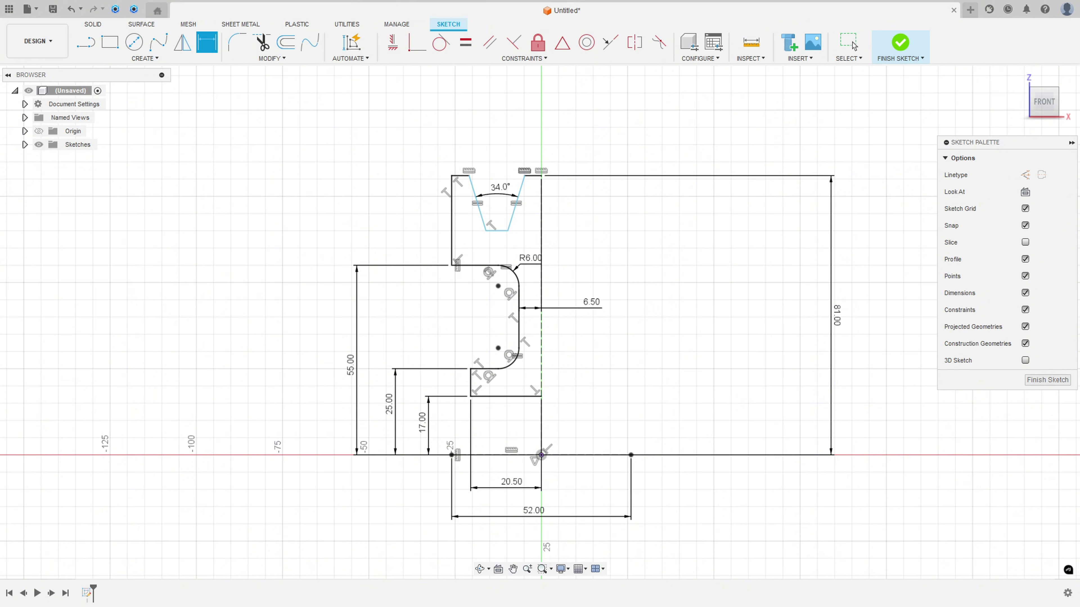
Step: In the PDF drawing, mark the 6 and 17 widths of the rim's outer land and first V-groove, and return to Fusion
key(alt+Tab)
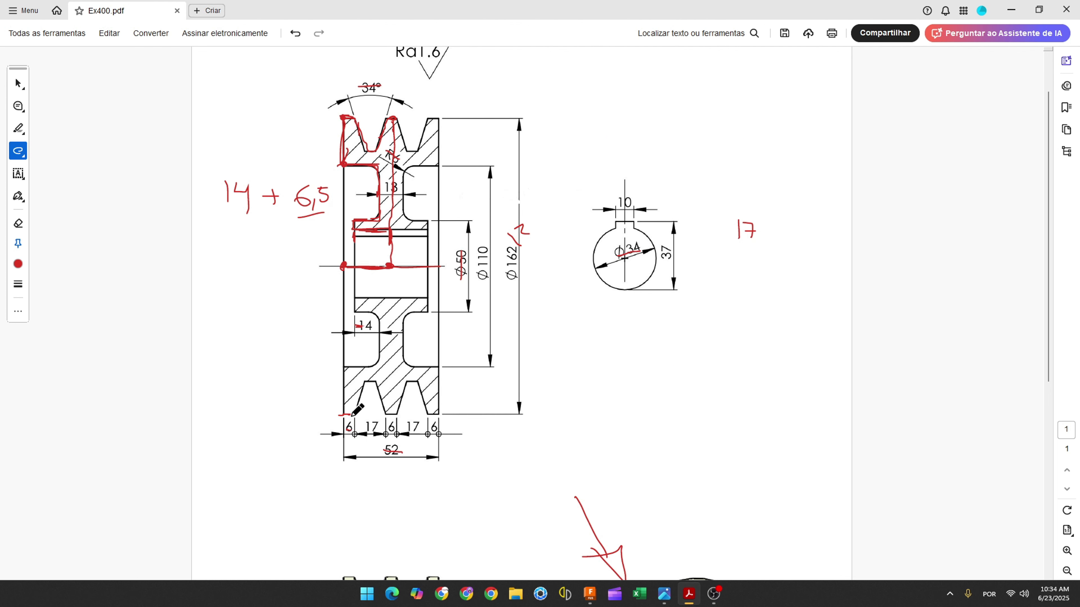
click(386, 416)
drag(359, 427, 371, 426)
click(589, 594)
Step: Dimension the rim's outer land at 6 mm and the V-groove's top opening at 17 mm
click(471, 182)
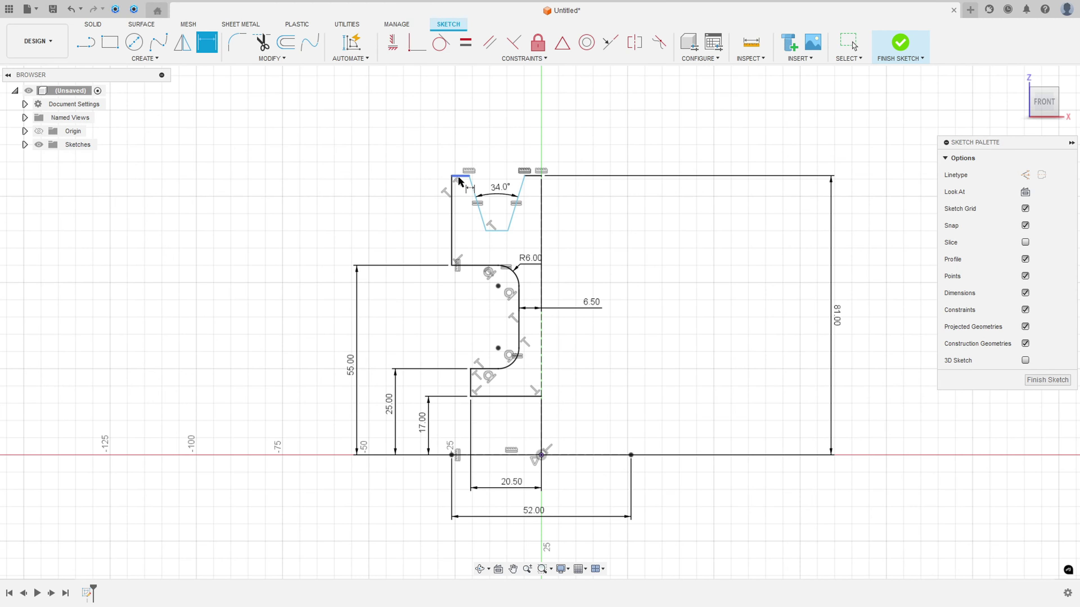
click(465, 139)
text(6)
key(Return)
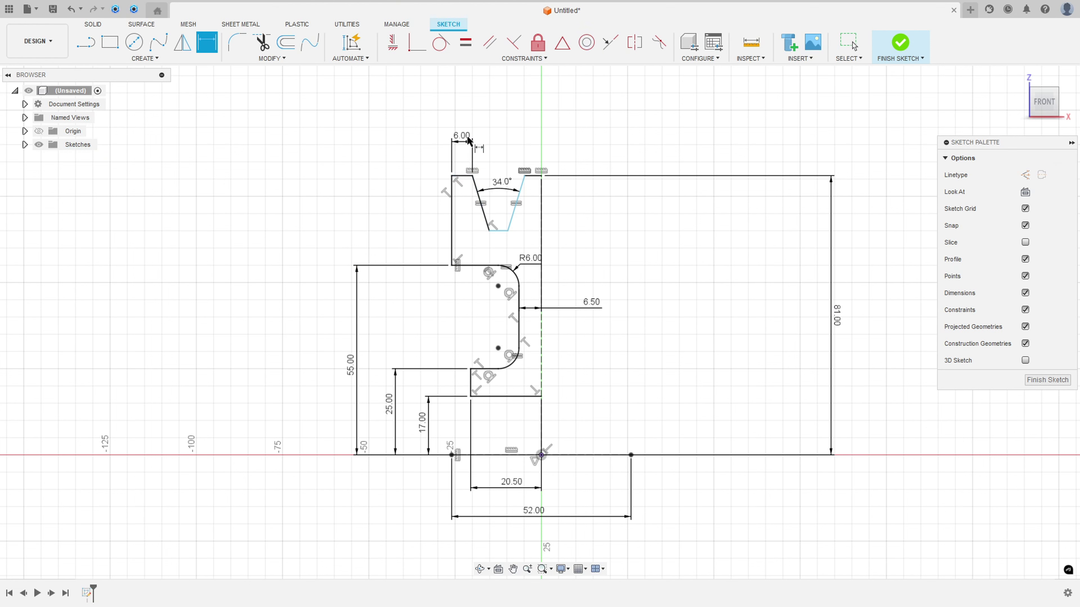
click(526, 176)
click(522, 135)
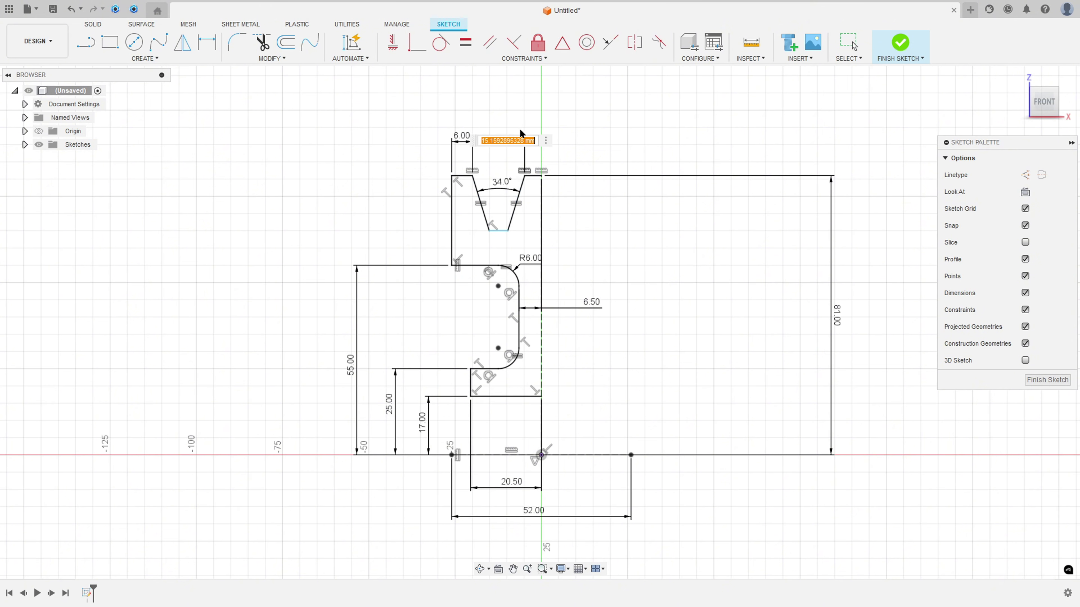
text(17)
key(Return)
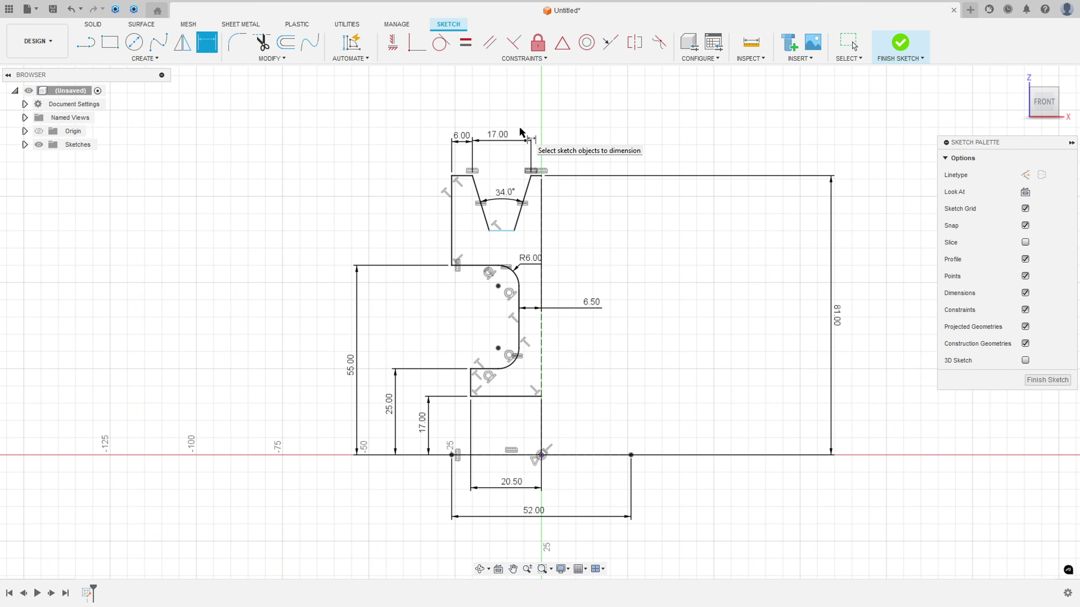
Step: Check the middle land in the PDF drawing and add a driven dimension to the short top line between the V-groove and centreline
key(alt+Tab)
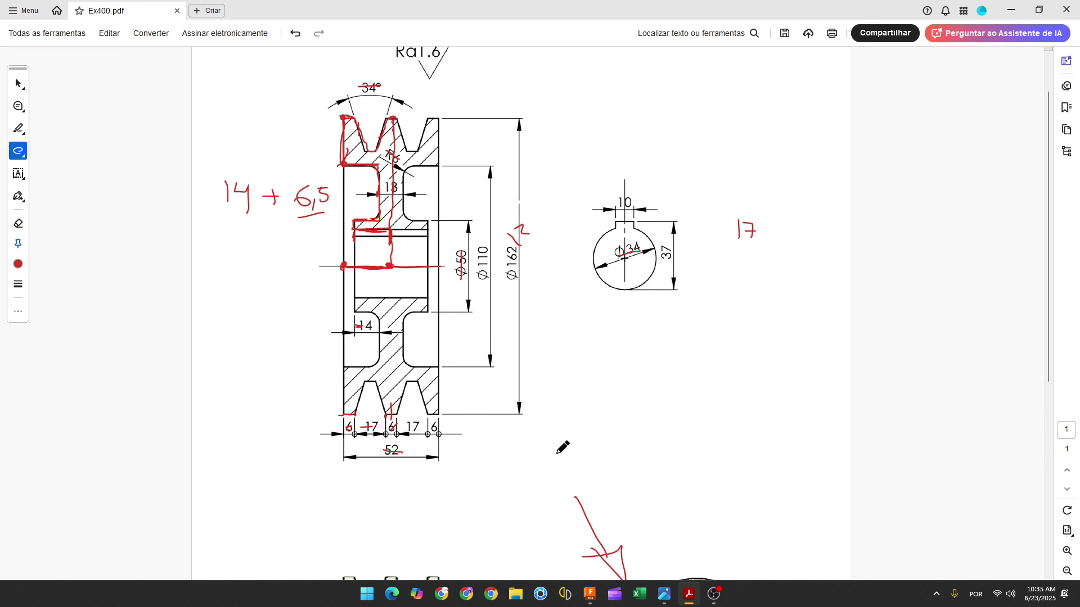
click(590, 594)
scroll(540, 187, up, 5)
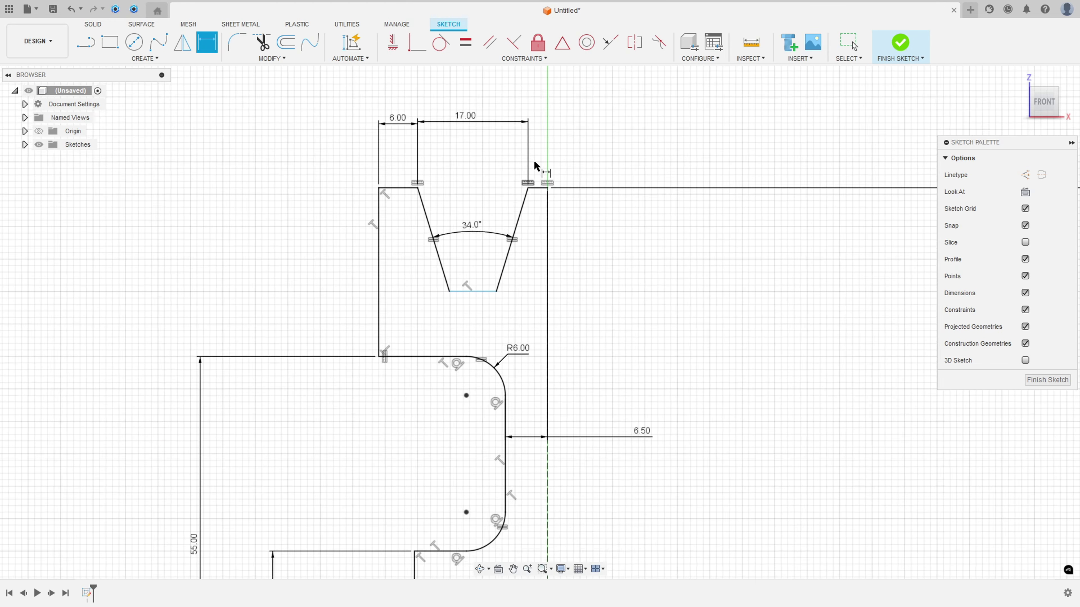
click(538, 195)
click(539, 113)
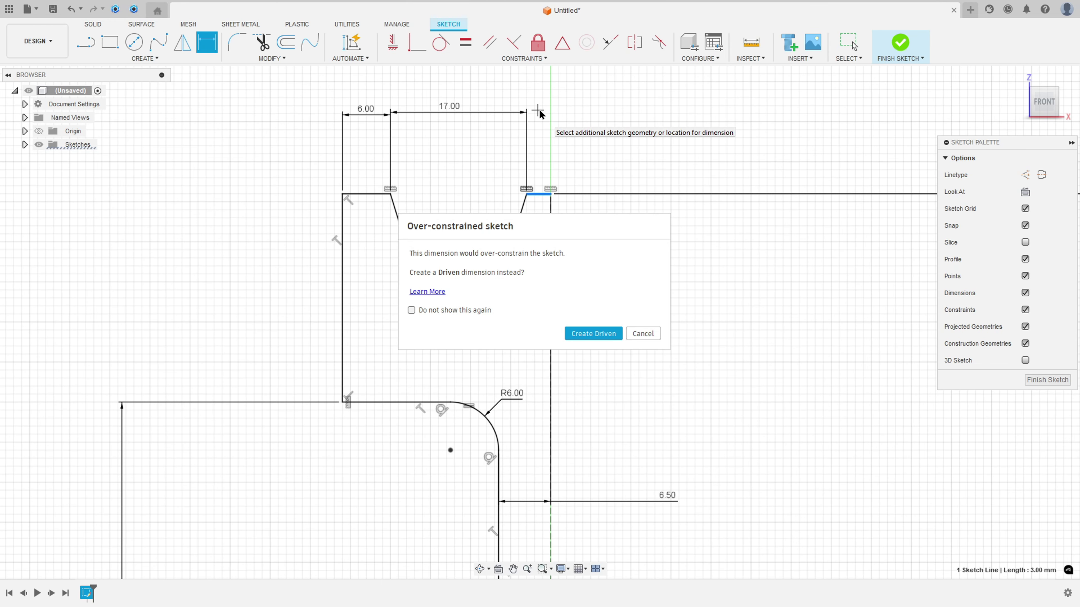
key(Return)
scroll(452, 357, down, 3)
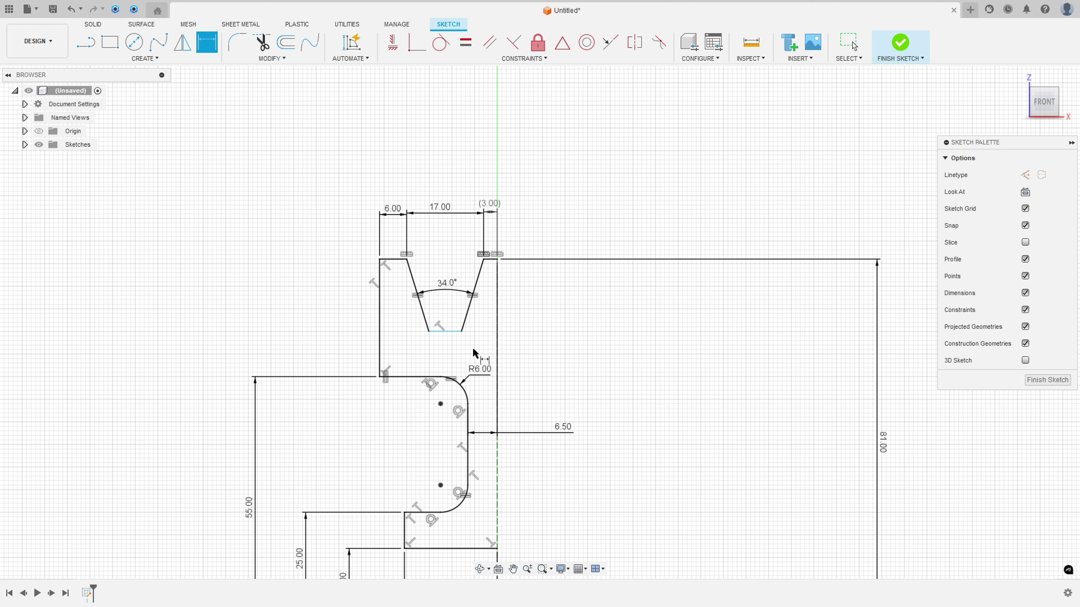
scroll(474, 352, down, 3)
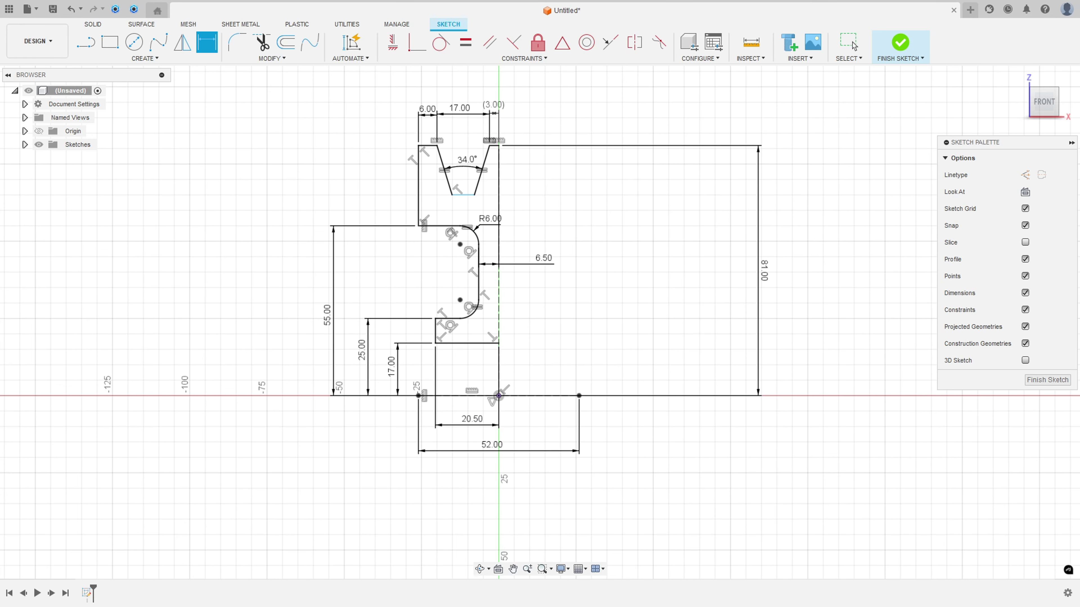
Step: Recheck the groove in the PDF drawing and set the flat bottom of the V-groove to 6 mm wide
key(alt+Tab)
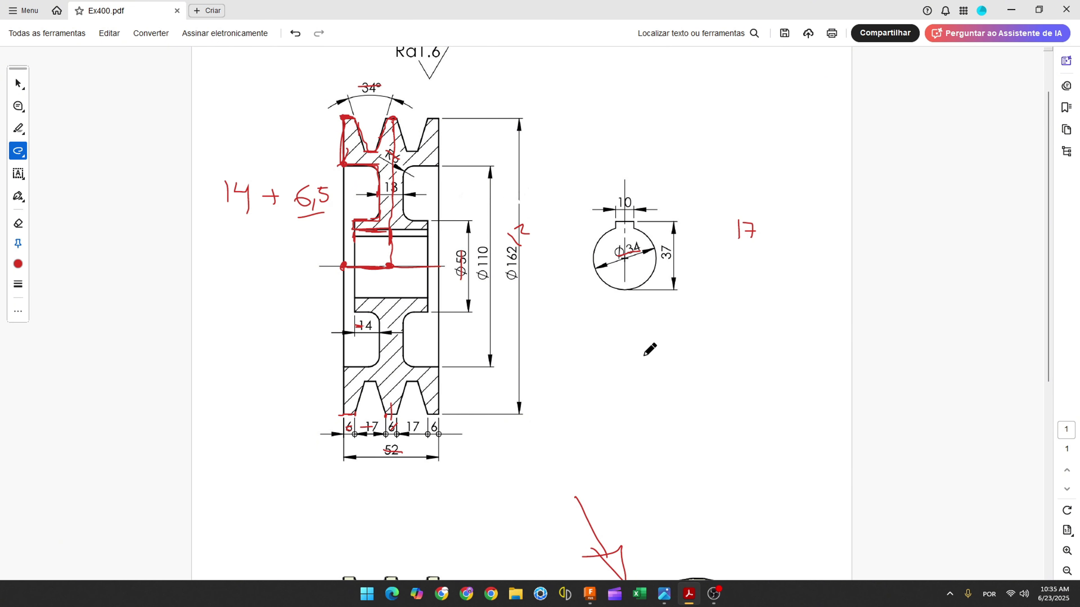
click(589, 594)
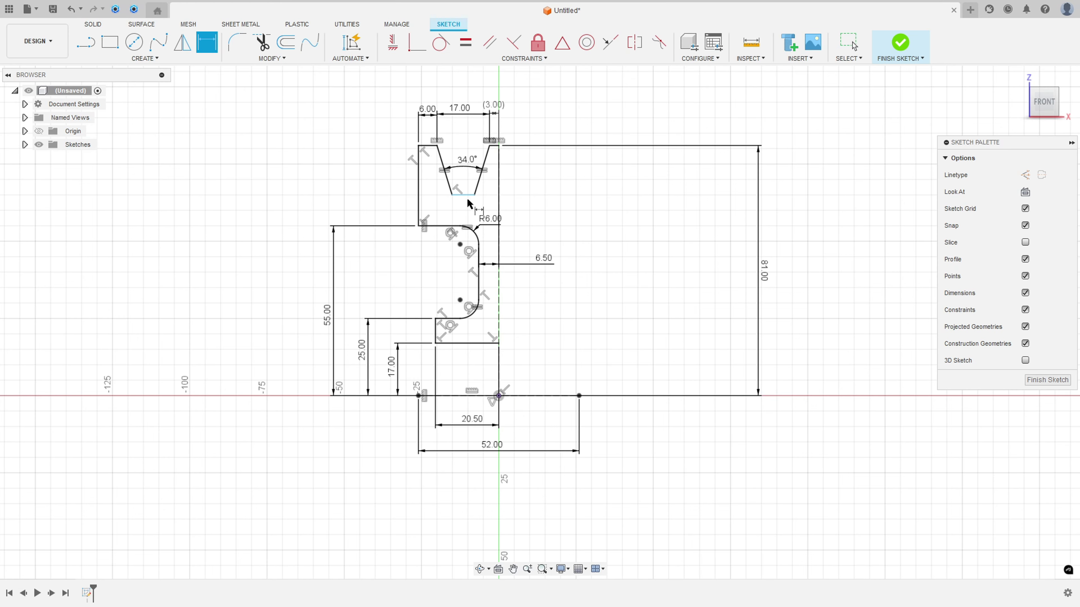
click(459, 196)
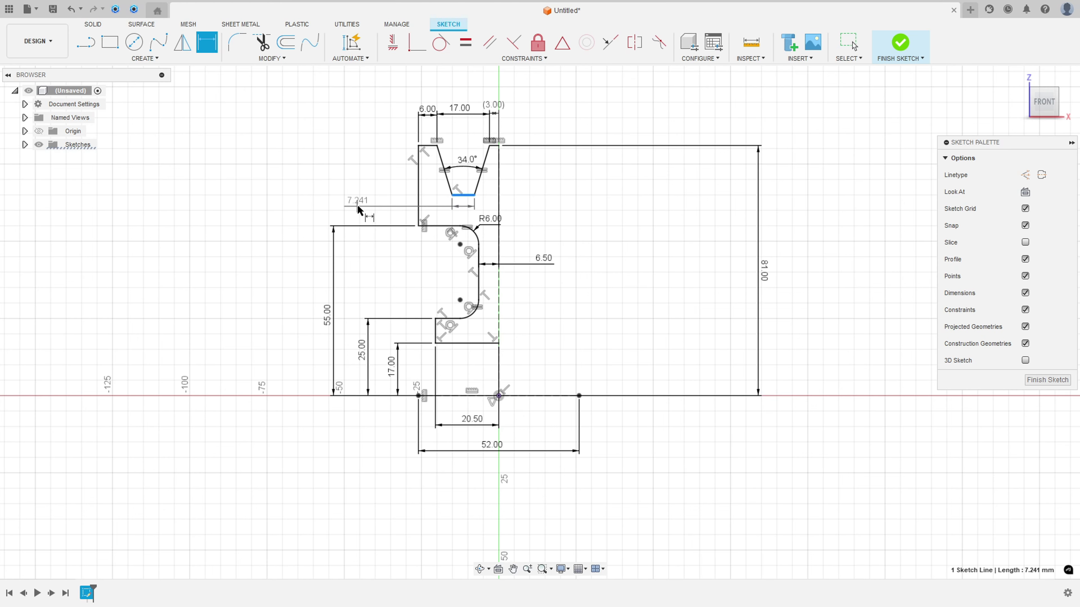
click(359, 206)
text(6)
key(Return)
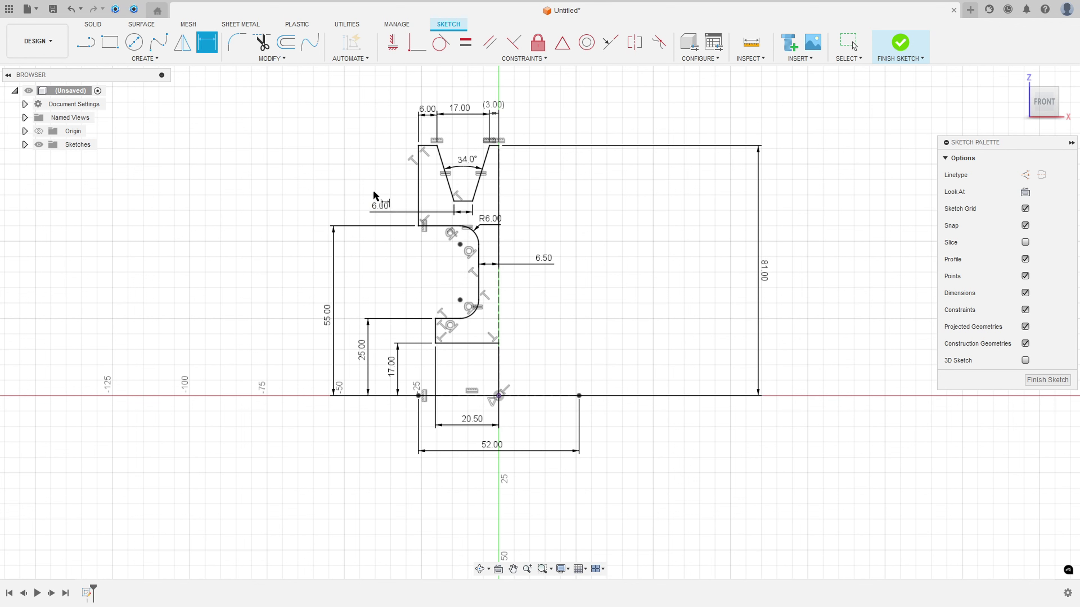
key(Escape)
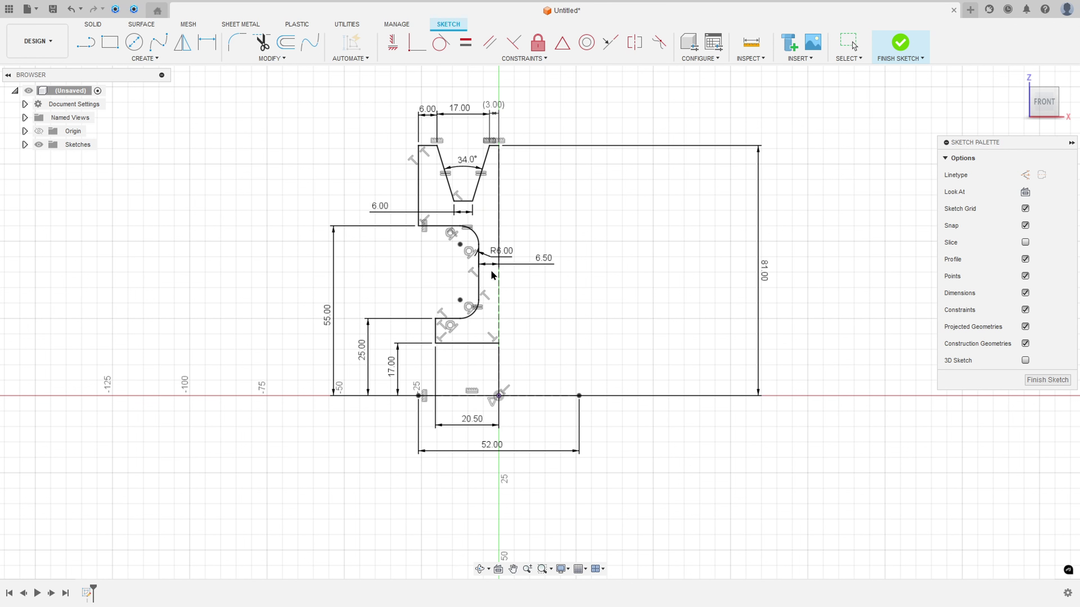
Step: Move the upper fillet's radius dimension to the open side of the recess, away from the centreline
drag(496, 223, 431, 260)
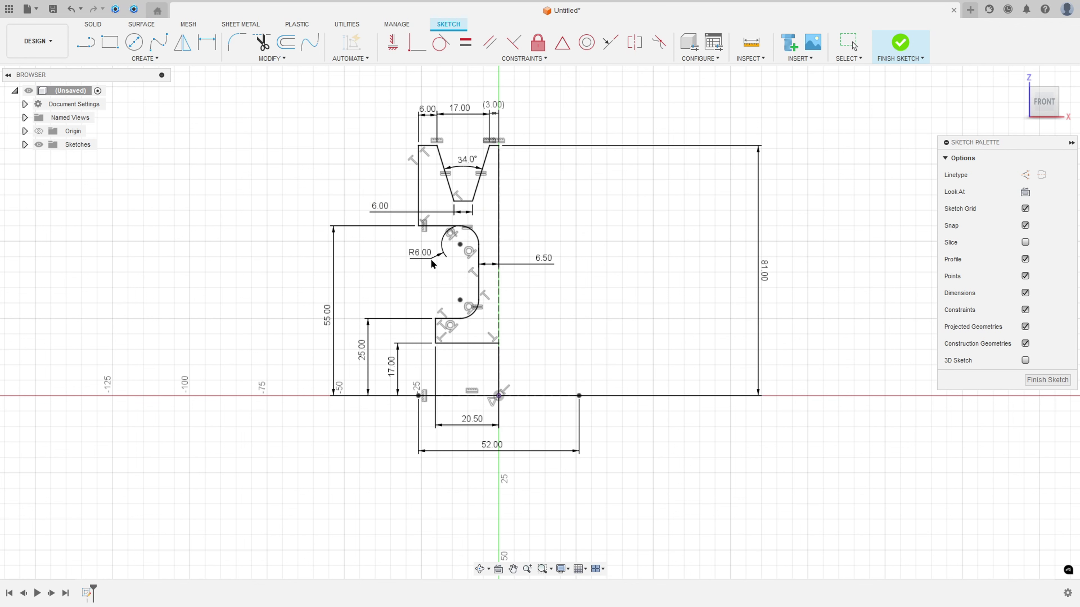
key(d)
key(Escape)
Step: Mirror the half profile about the vertical centreline
mouse_move(286, 88)
mouse_down()
mouse_move(493, 217)
mouse_move(499, 366)
mouse_up()
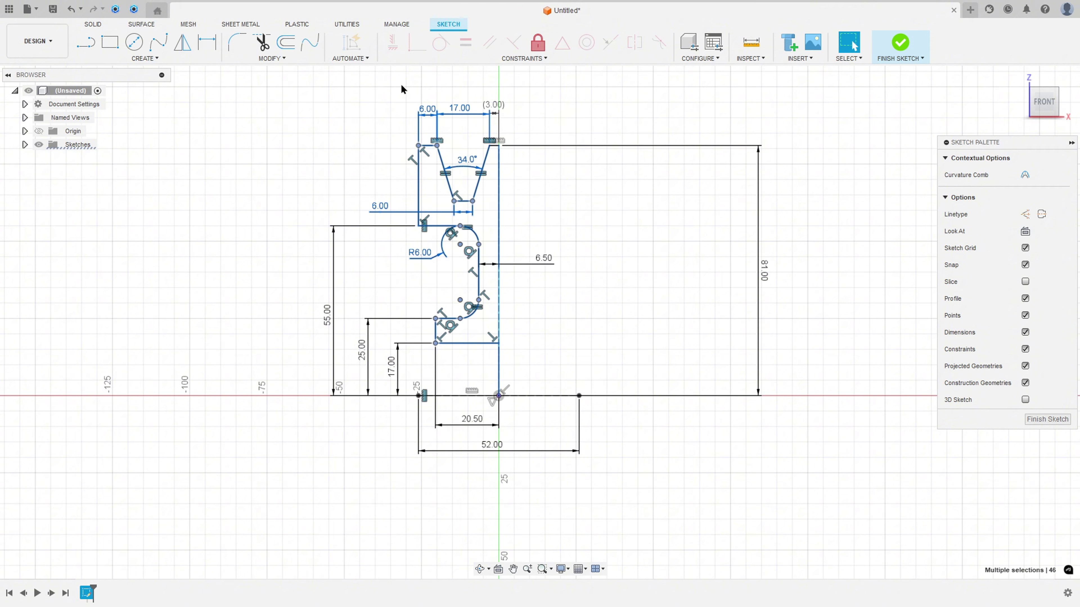
click(186, 44)
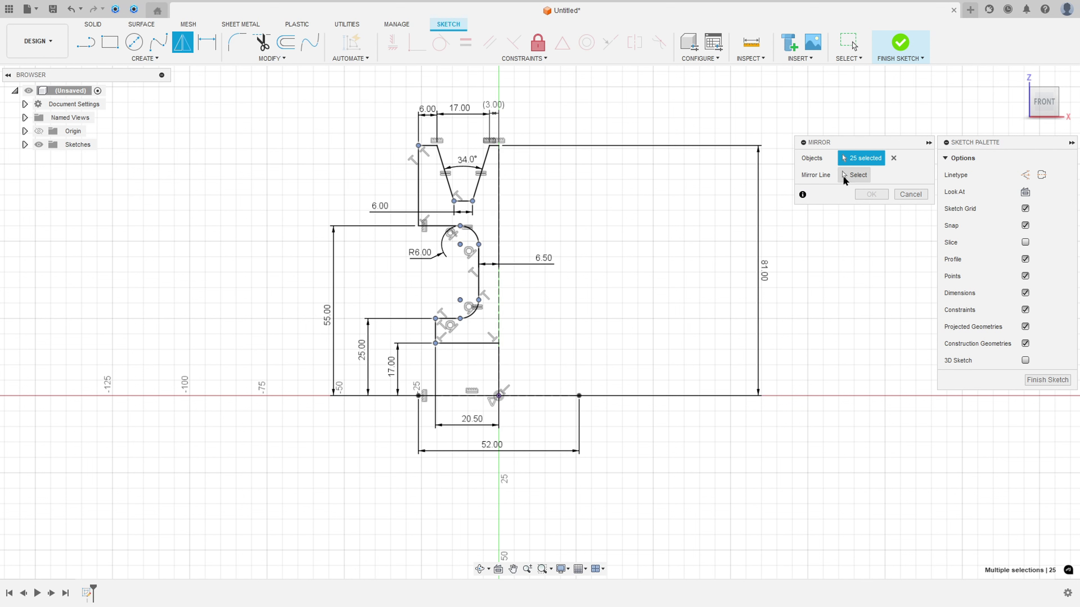
click(855, 175)
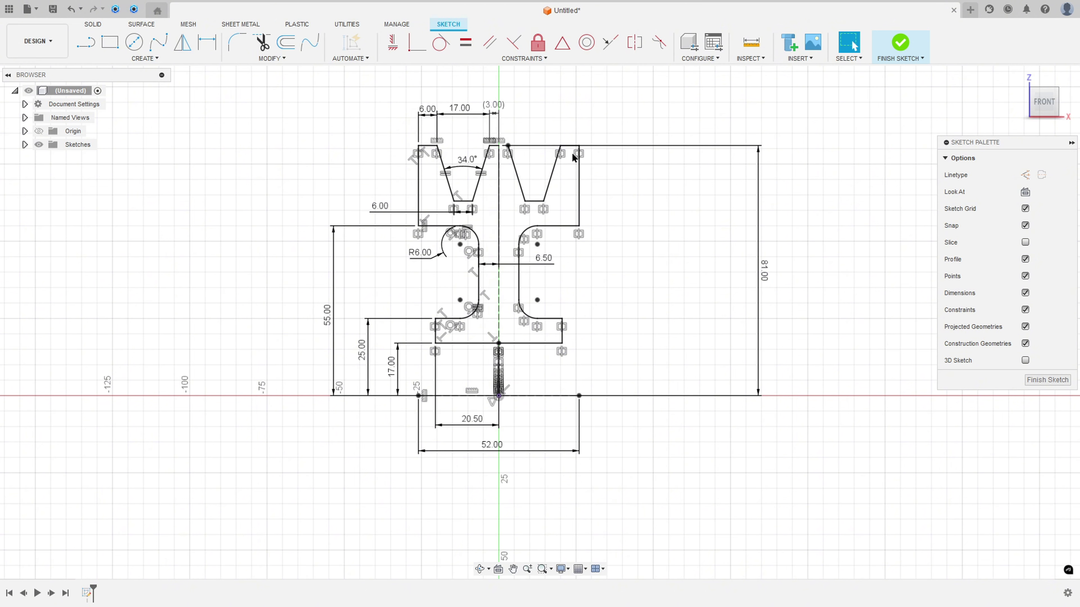
Step: Close the top gap with a line between the mirrored V-groove's inner corner and the centreline's top, and finish the sketch
scroll(519, 153, up, 5)
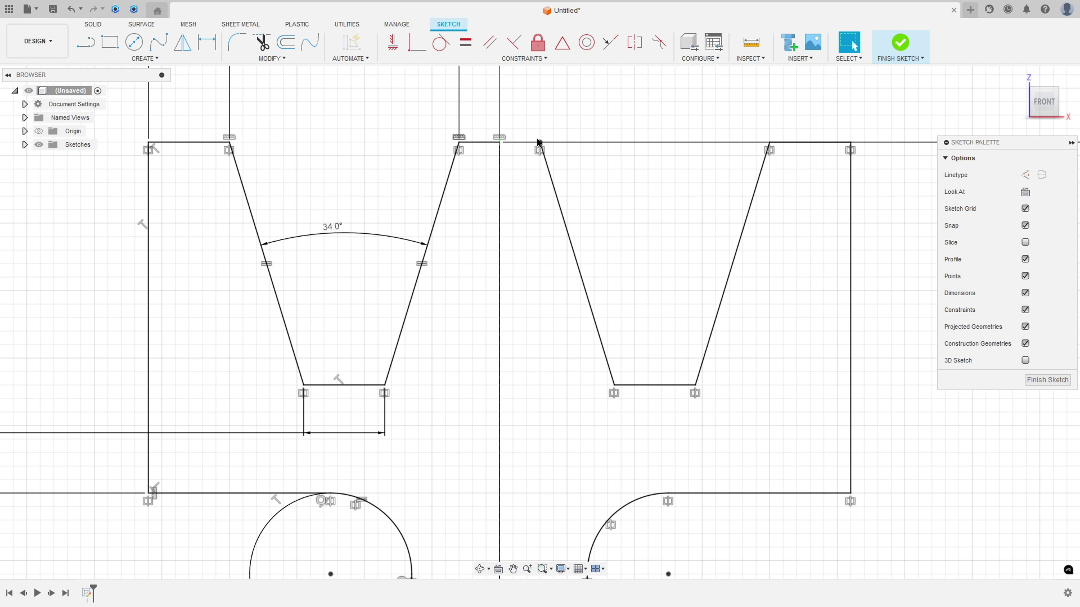
key(r)
key(l)
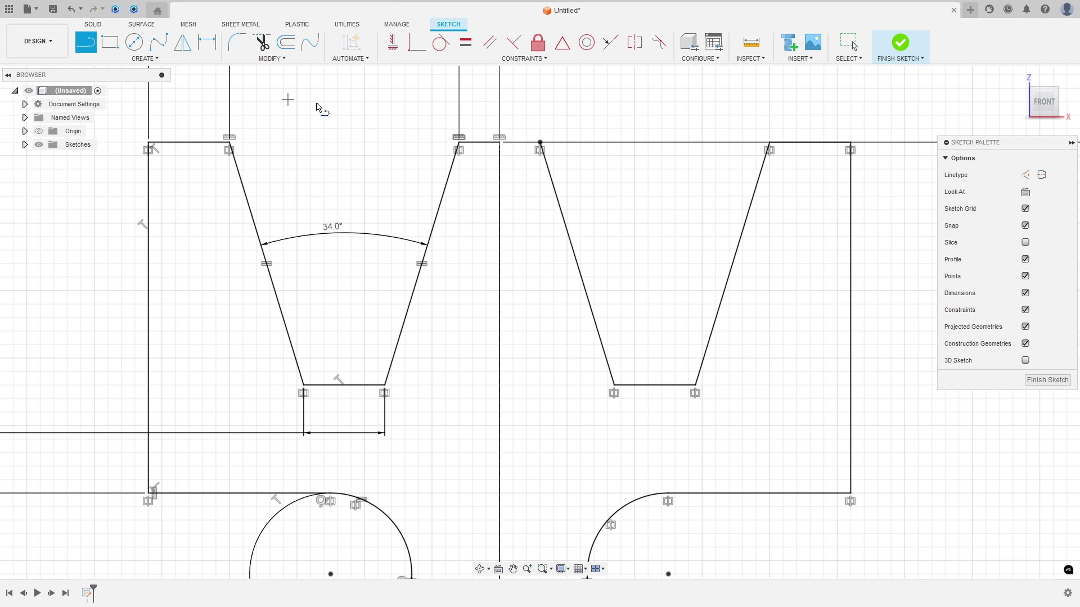
click(500, 144)
scroll(512, 328, down, 4)
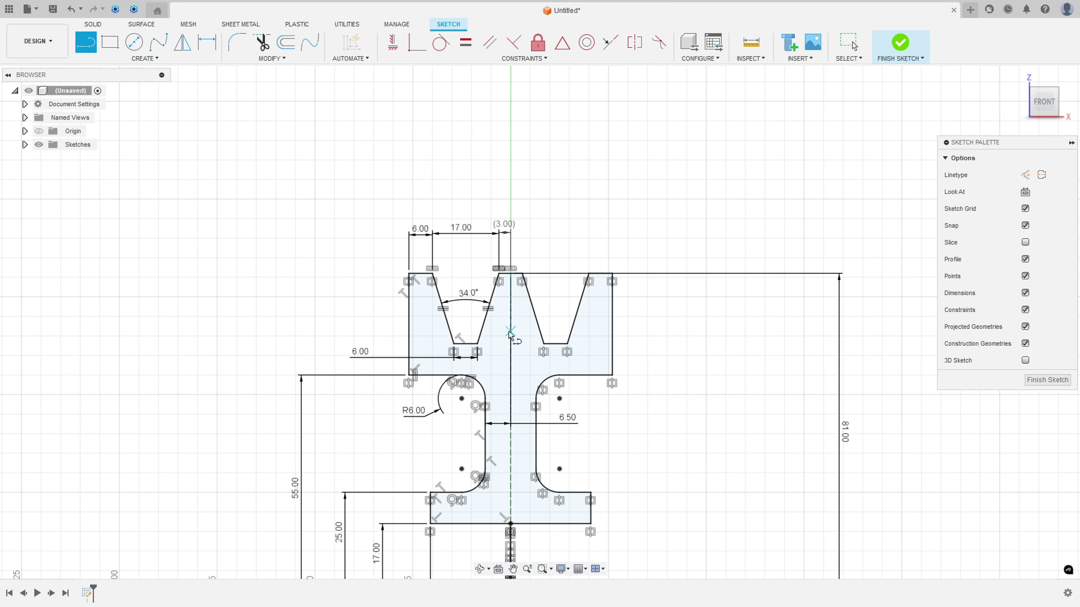
middle_drag(503, 334, 507, 202)
key(Escape)
scroll(615, 317, down, 3)
middle_drag(654, 310, 672, 314)
click(900, 44)
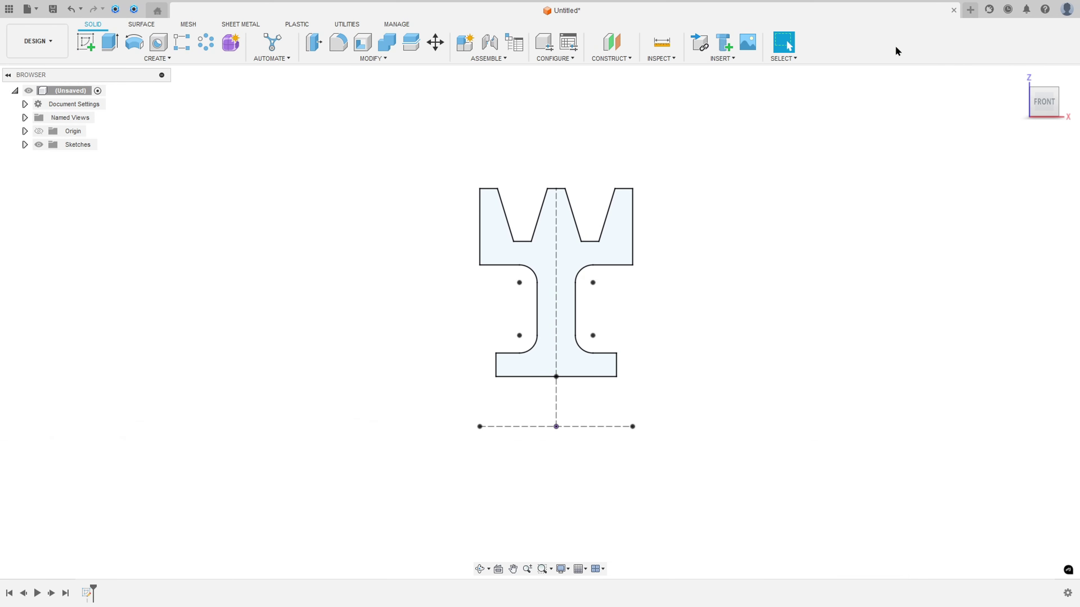
Step: Revolve the closed profile 360 degrees about the horizontal centreline as a new body
click(137, 46)
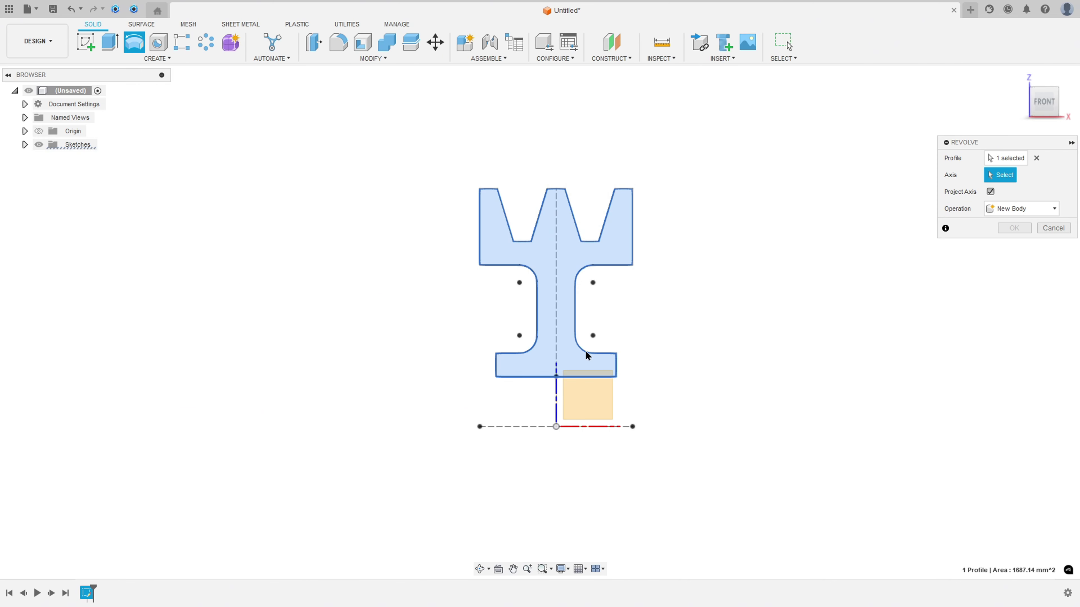
click(521, 427)
mouse_move(631, 410)
shift+middle_down()
mouse_move(711, 324)
mouse_move(689, 351)
mouse_move(612, 254)
shift+middle_up()
scroll(688, 352, down, 3)
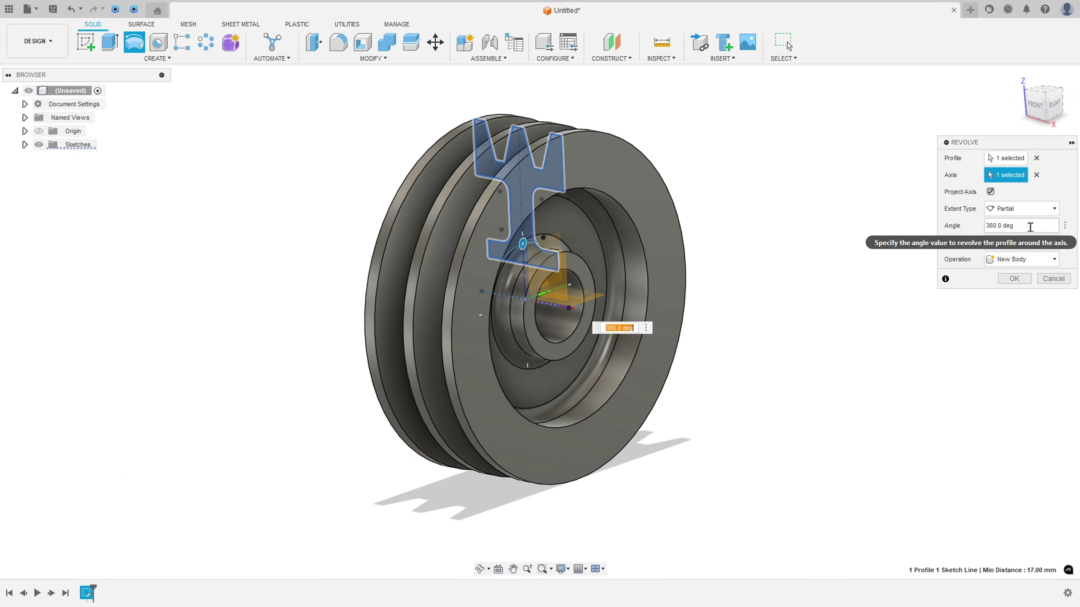
click(1015, 279)
mouse_move(733, 274)
shift+middle_down()
mouse_move(742, 250)
mouse_move(887, 244)
mouse_move(927, 258)
mouse_move(703, 256)
shift+middle_up()
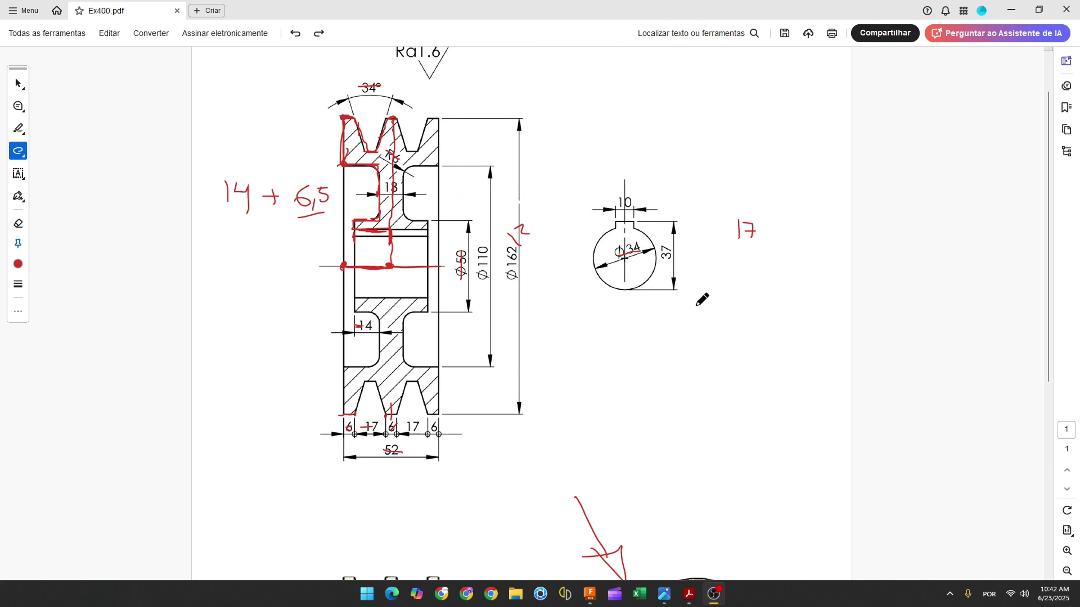
Step: Switch to Acrobat and trace the keyway's outline in red on the bore detail of the drawing
click(615, 230)
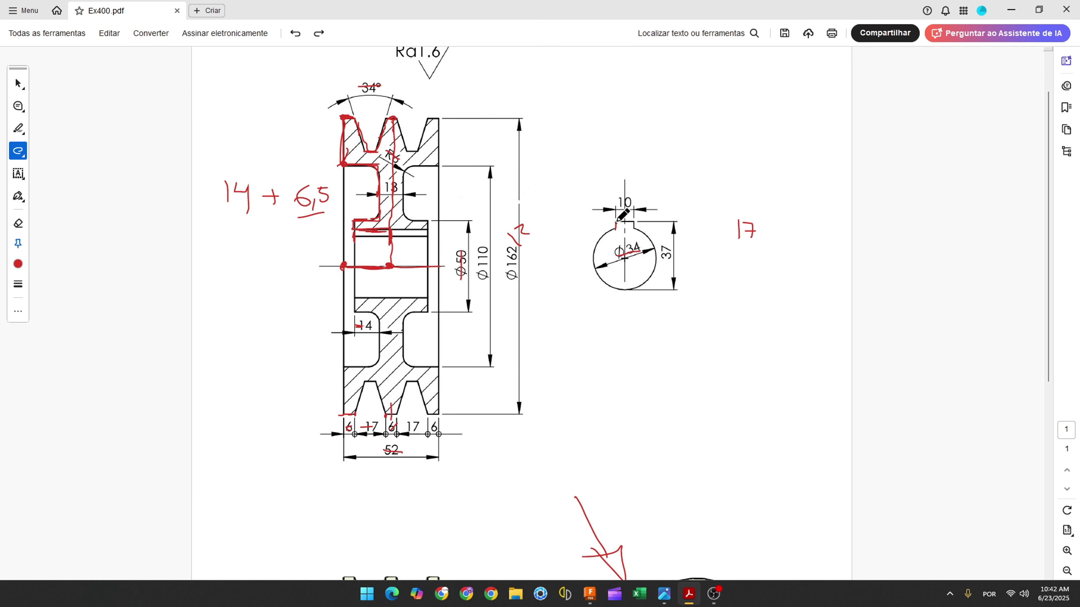
drag(617, 220, 635, 230)
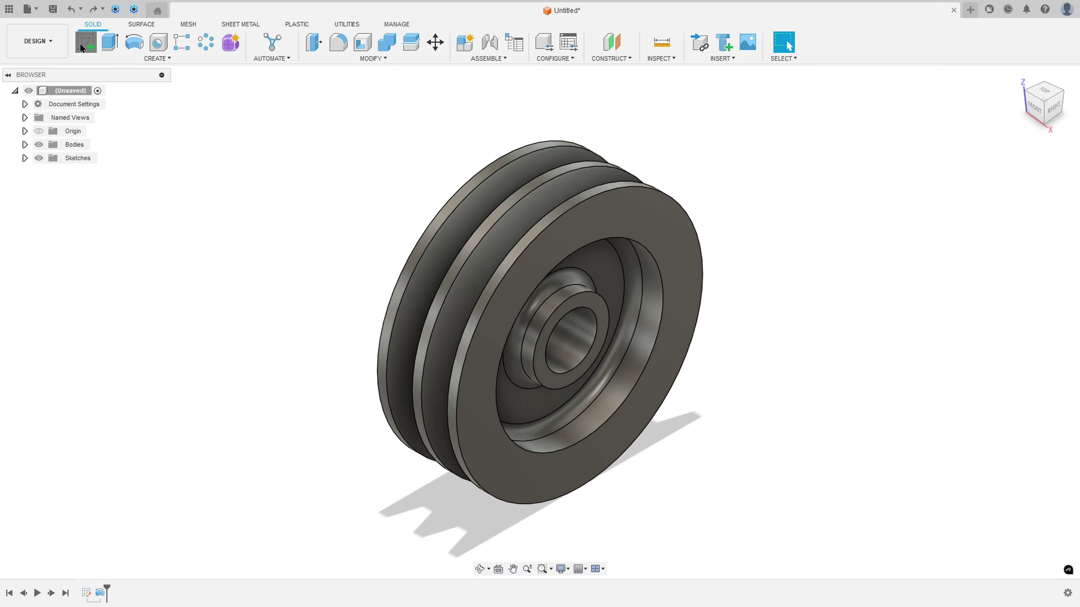
Step: Start a sketch on the end face of the pulley's hub in Fusion and project the hub and bore circles into it
click(86, 42)
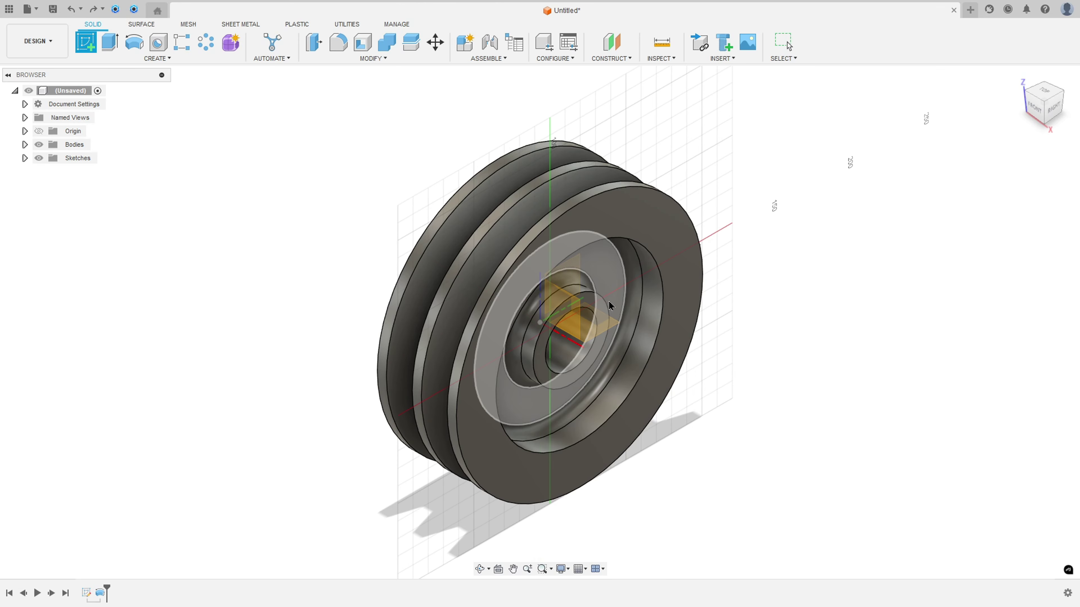
click(600, 305)
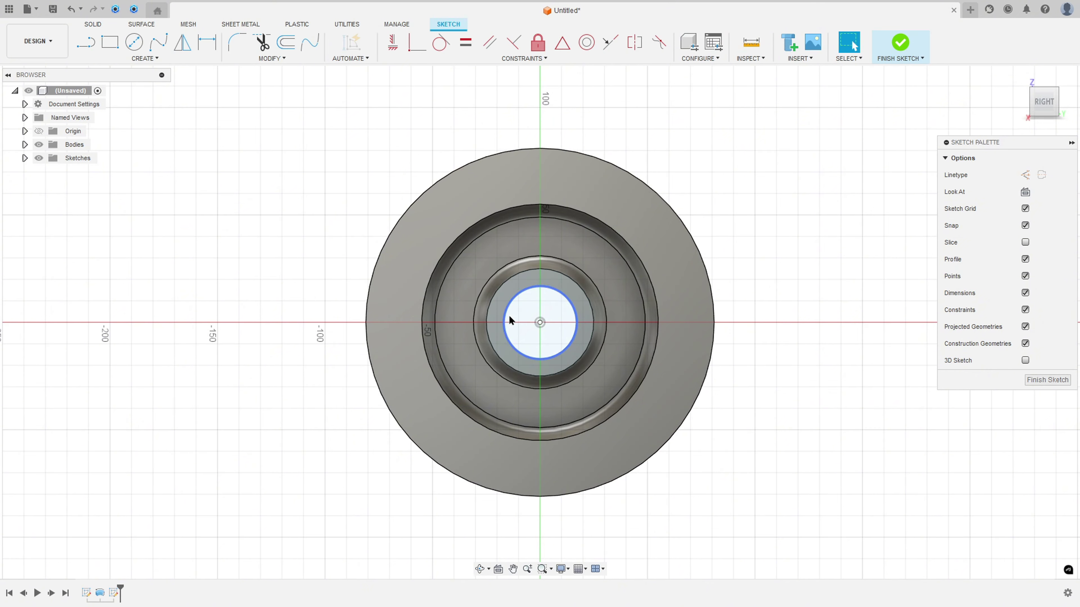
key(p)
scroll(510, 306, up, 5)
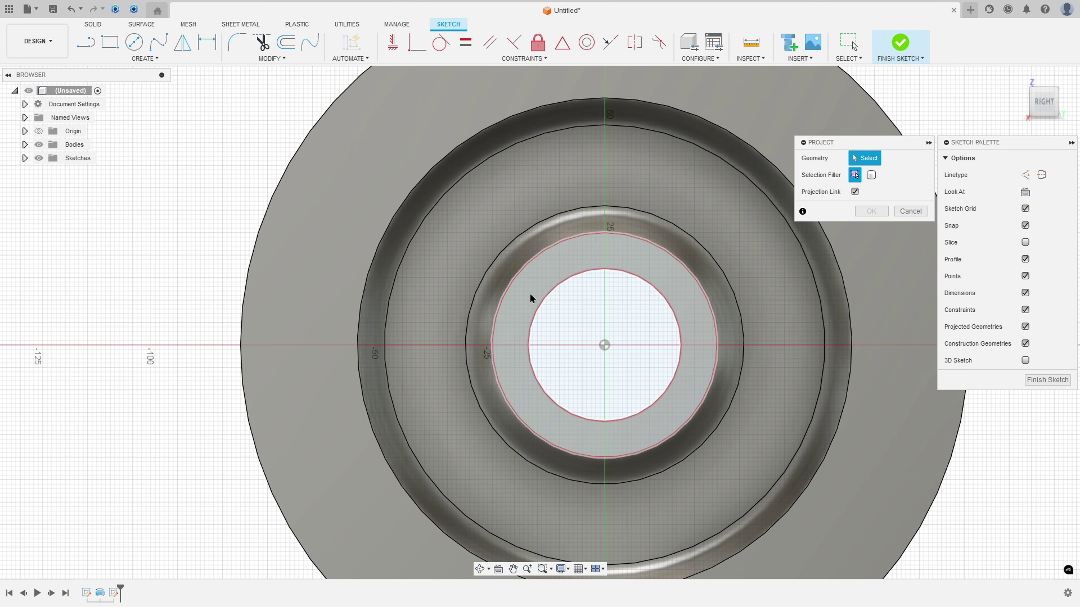
click(566, 269)
click(871, 211)
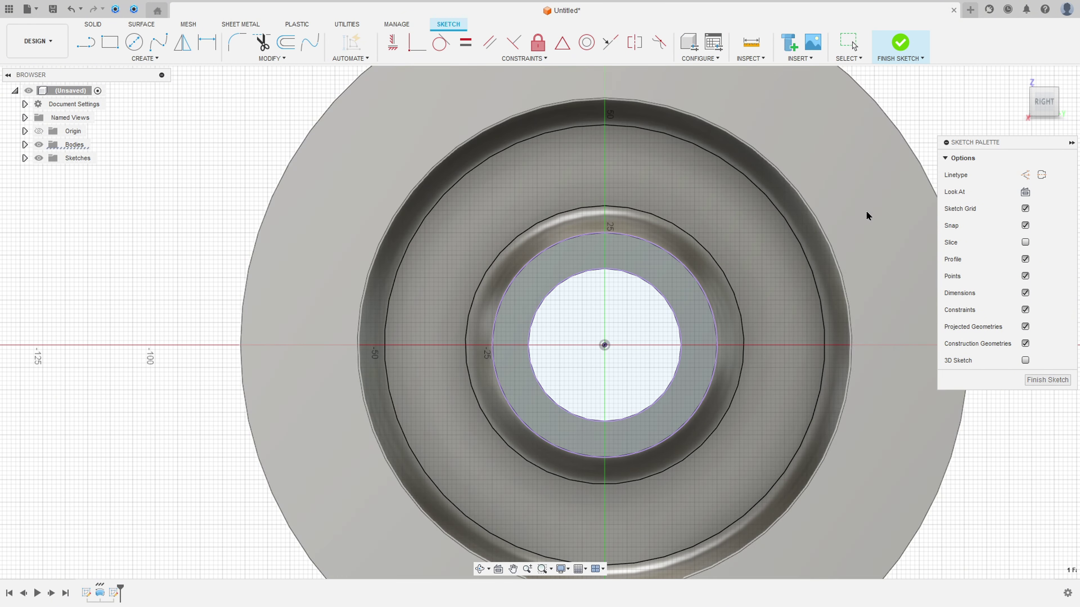
Step: Sketch an upright rectangle about 13 mm wide across the bore, with its upper edge above the bore circle
click(109, 42)
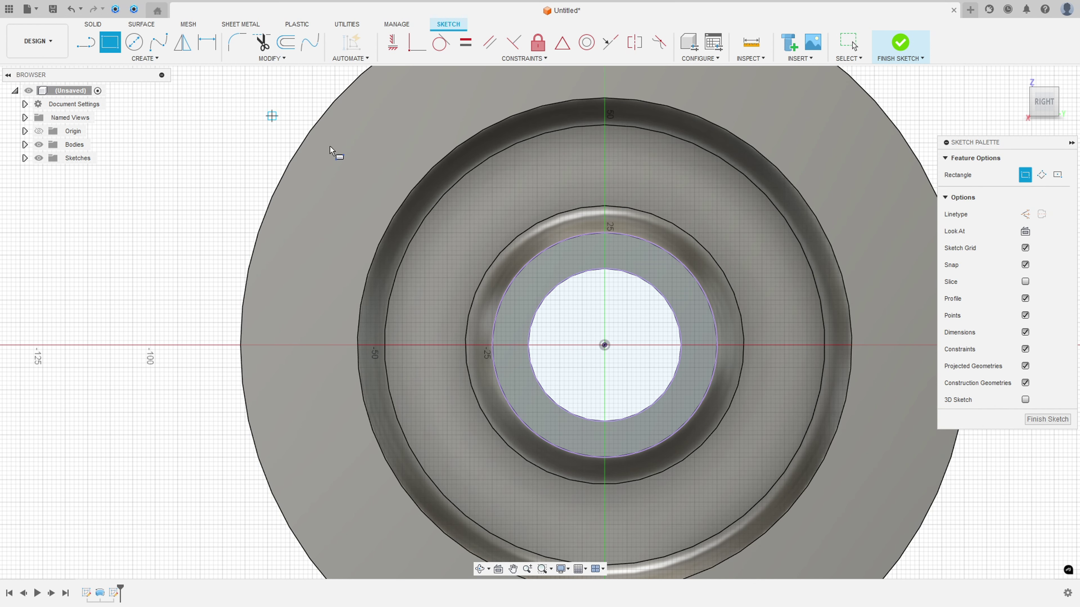
click(577, 260)
key(Return)
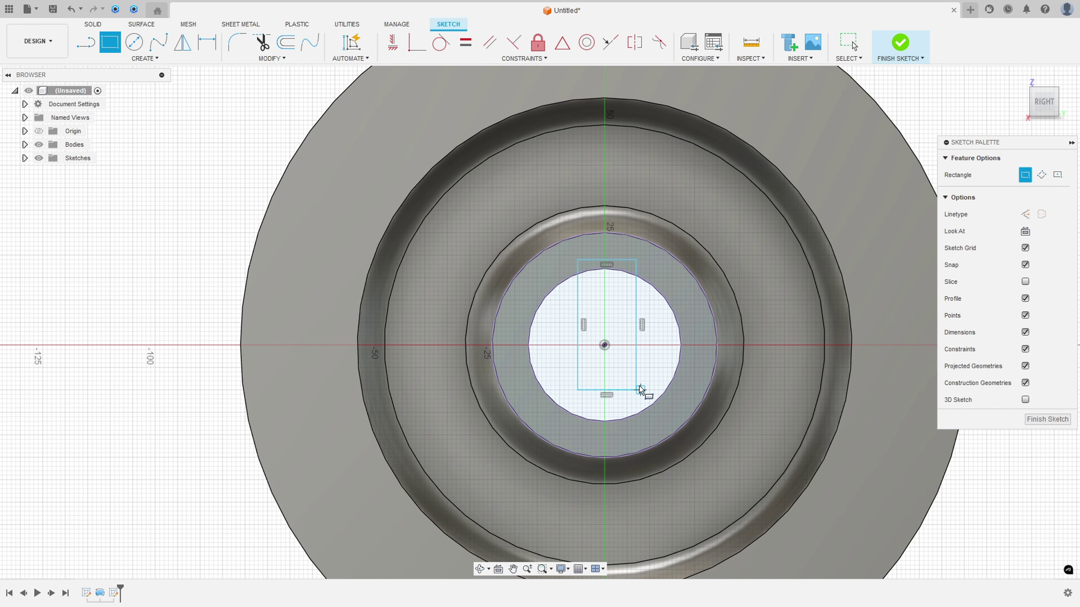
key(Escape)
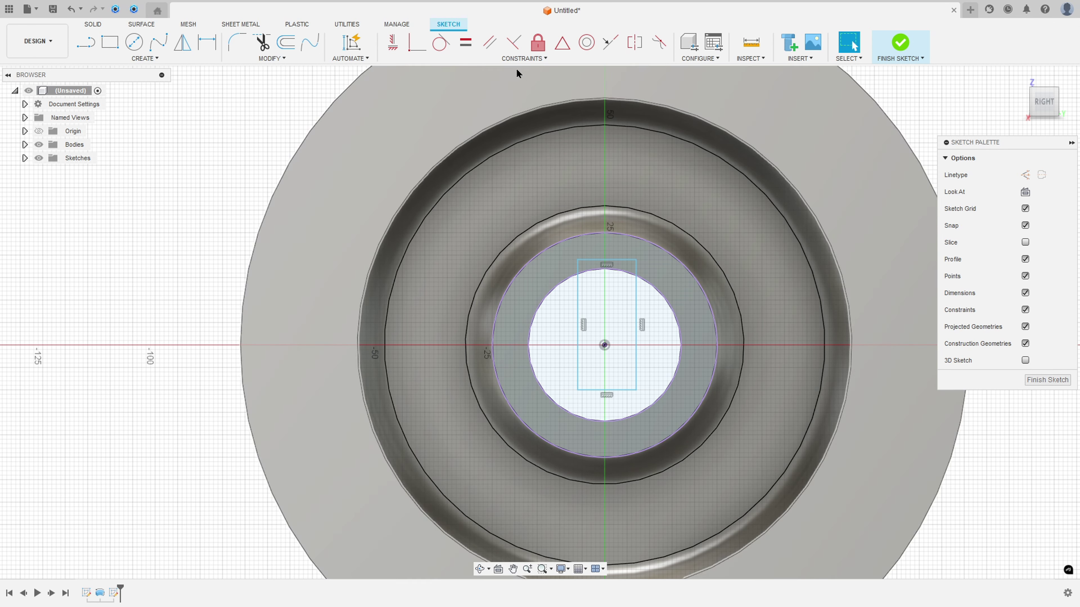
Step: Make the rectangle's lower edge tangent to the projected bore circle
click(441, 42)
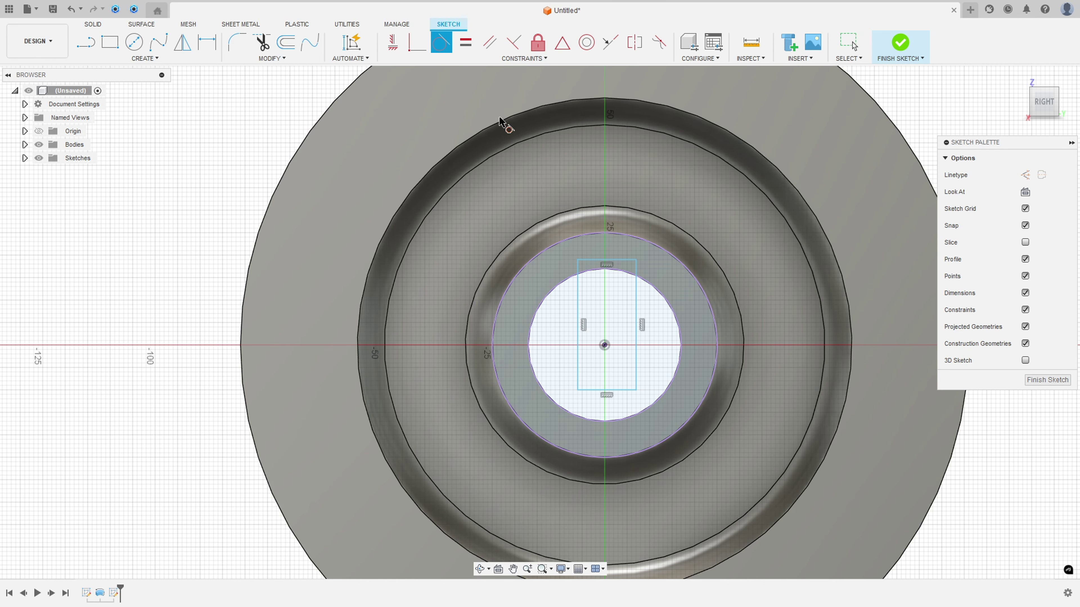
click(613, 390)
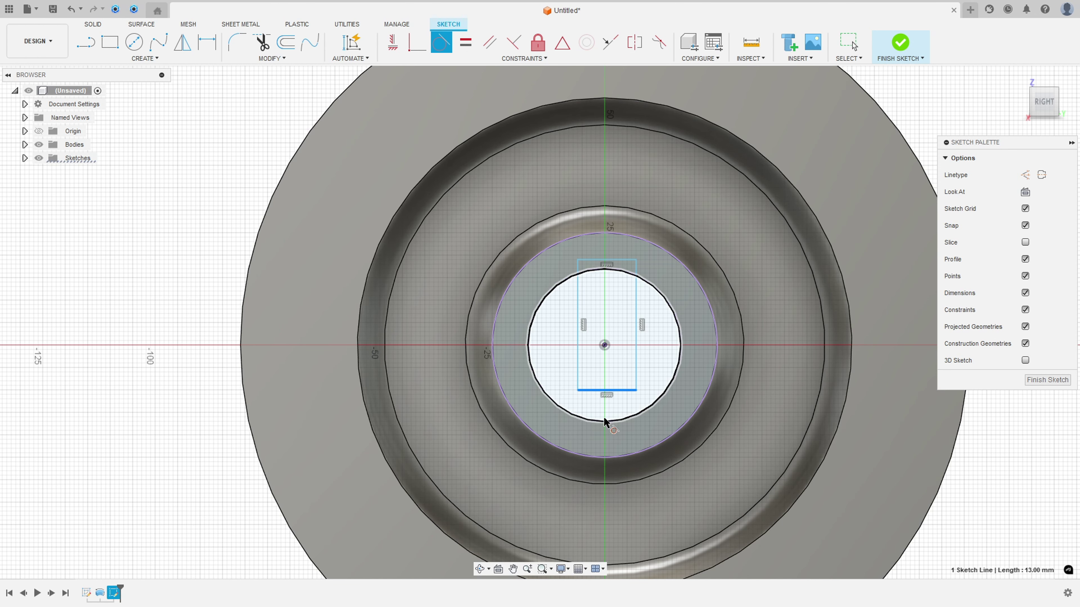
click(604, 421)
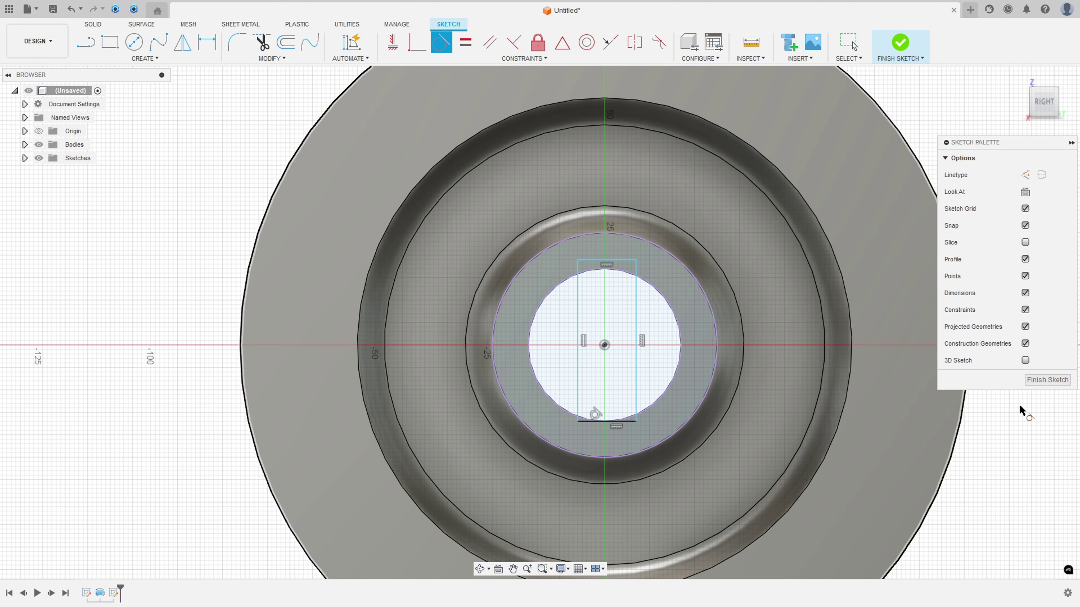
Step: Switch to the drawing in Acrobat, trace the keyway rectangle down across the bore, and strike out the 10 and 37 dimensions
key(alt+Tab)
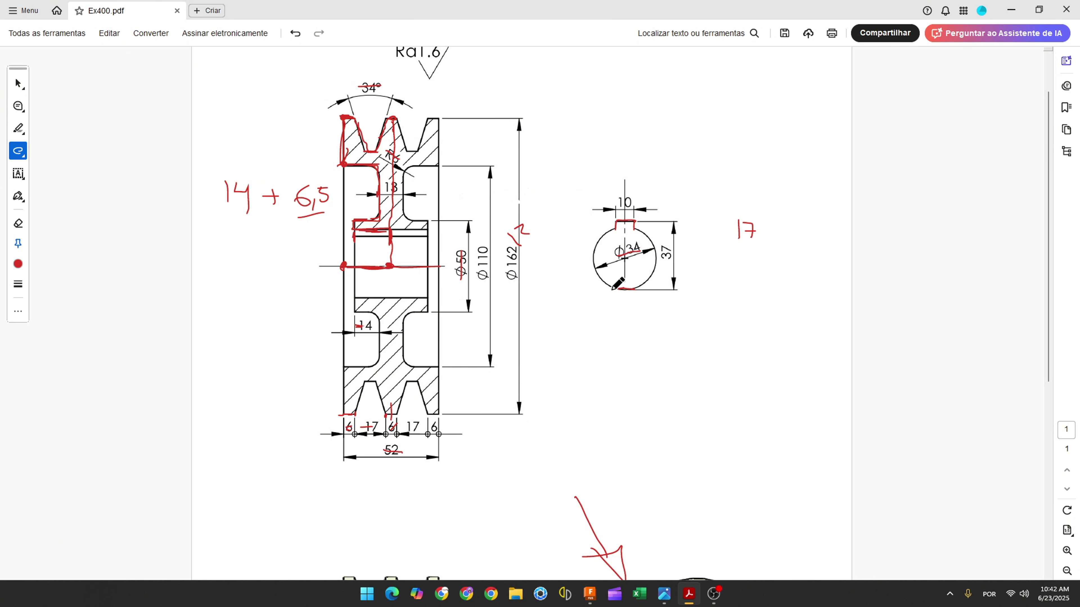
drag(637, 280, 637, 225)
drag(668, 246, 671, 252)
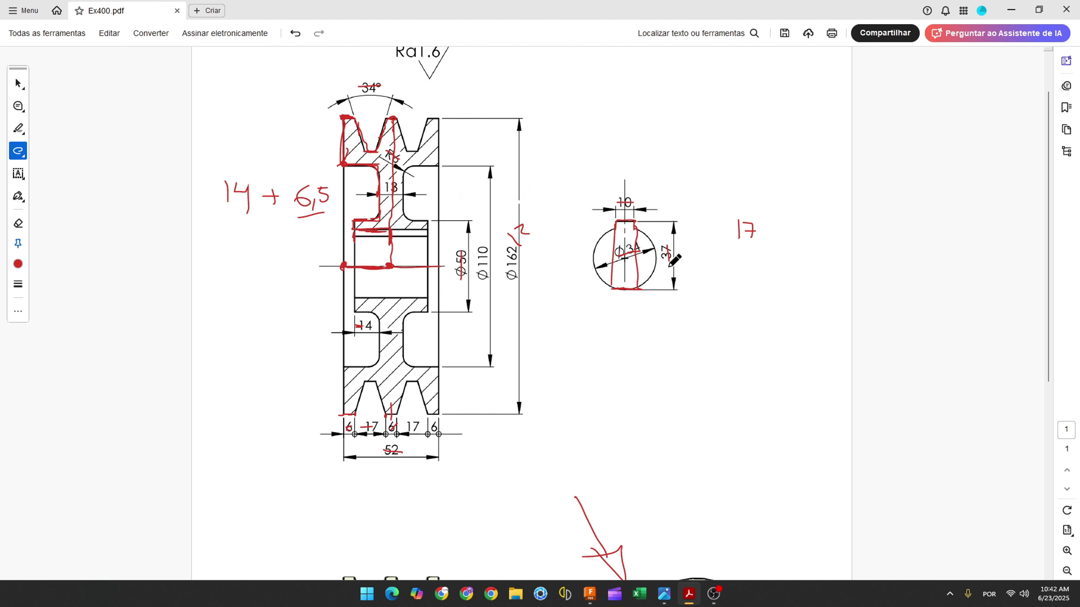
Step: Return to Fusion and dimension the keyway rectangle 10 mm wide and 37 mm high
click(590, 594)
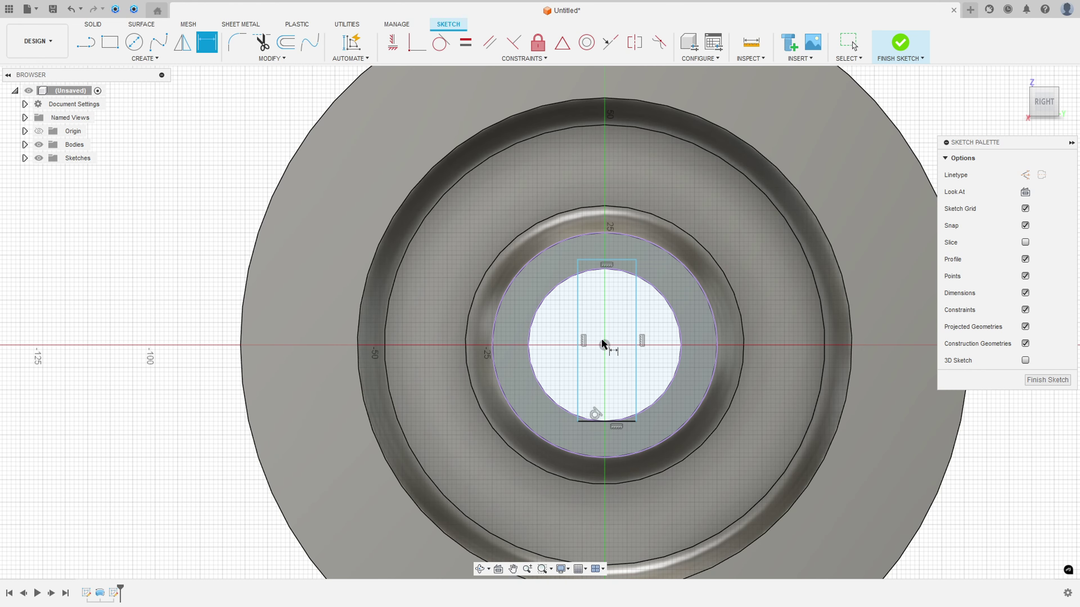
click(615, 430)
click(619, 472)
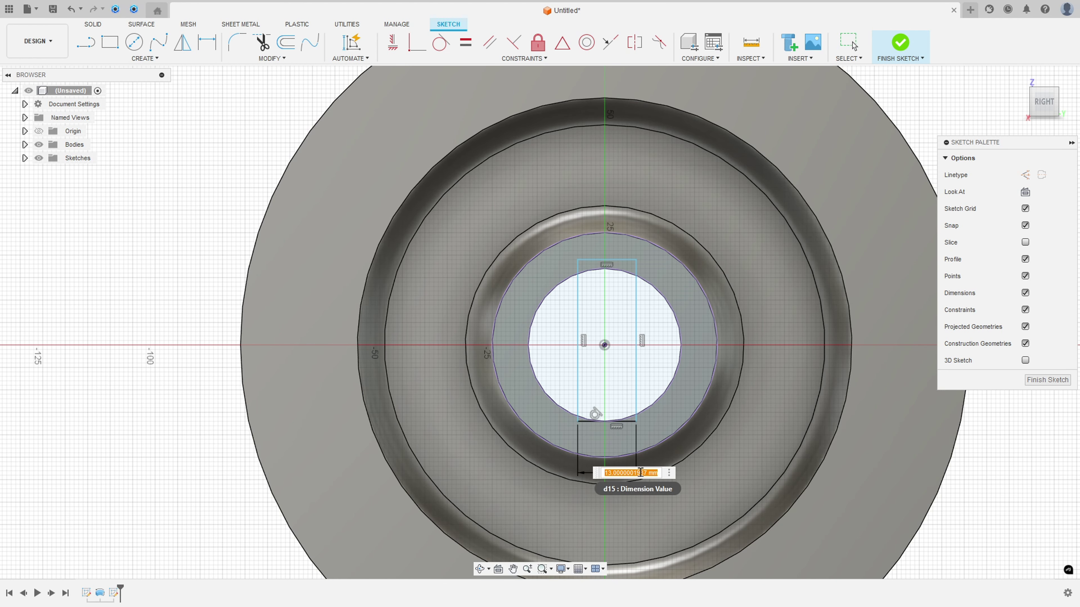
text(10)
key(Return)
click(592, 349)
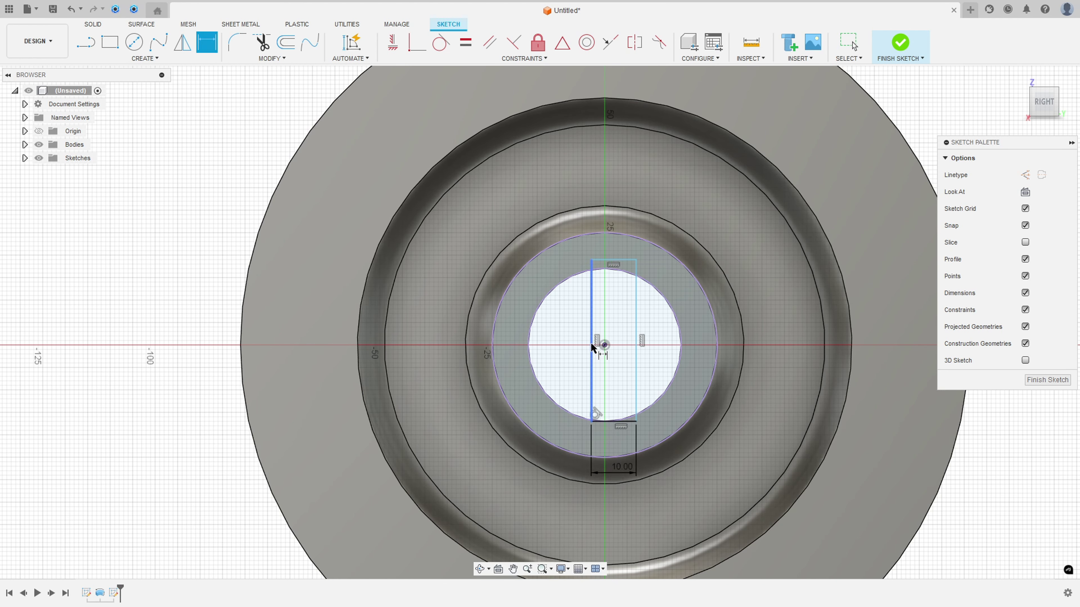
click(434, 336)
text(37+)
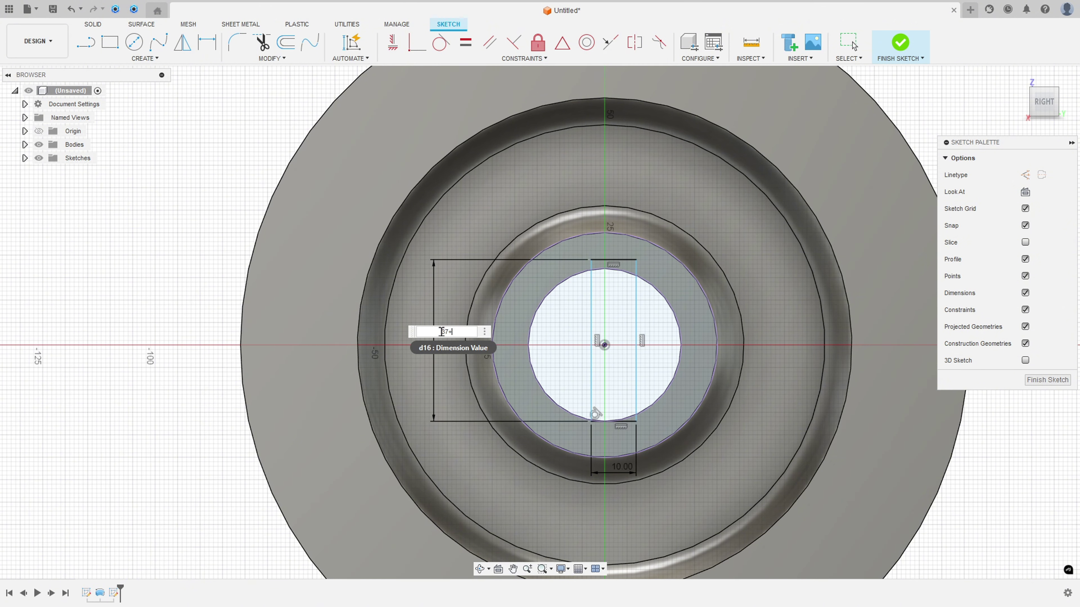
text(7)
key(Return)
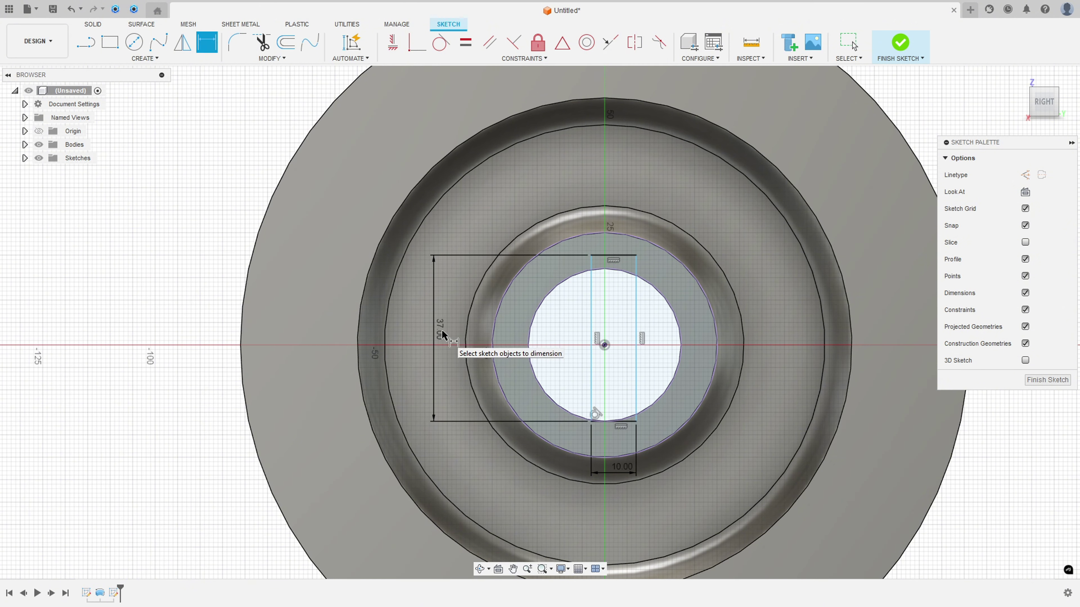
Step: Centre the rectangle on the bore with a 5 mm dimension from its long side to the bore centre, and finish the sketch
click(590, 383)
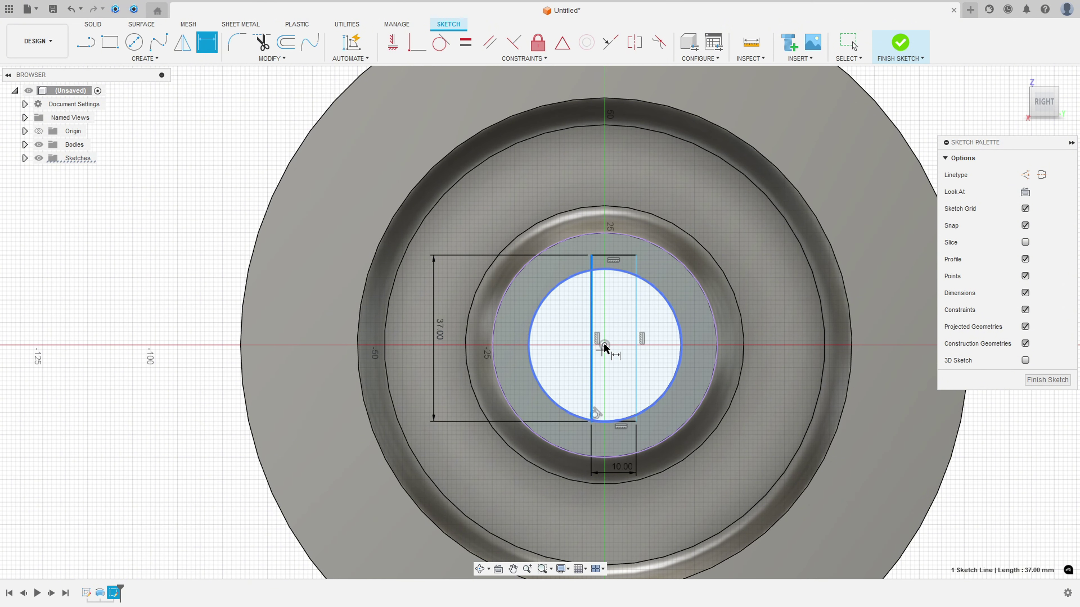
click(603, 344)
click(602, 456)
text(5)
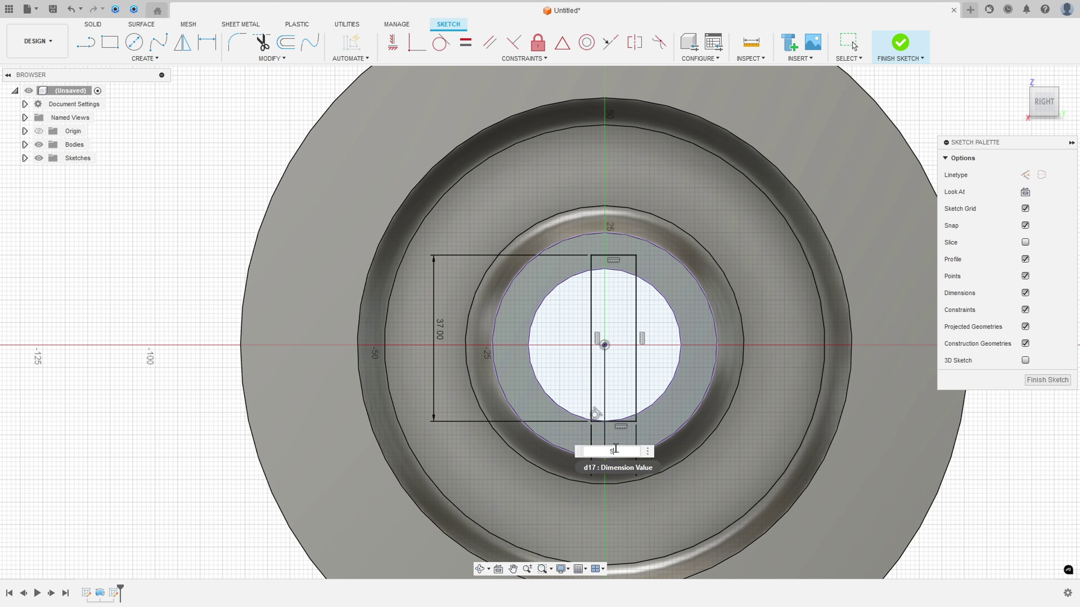
key(Return)
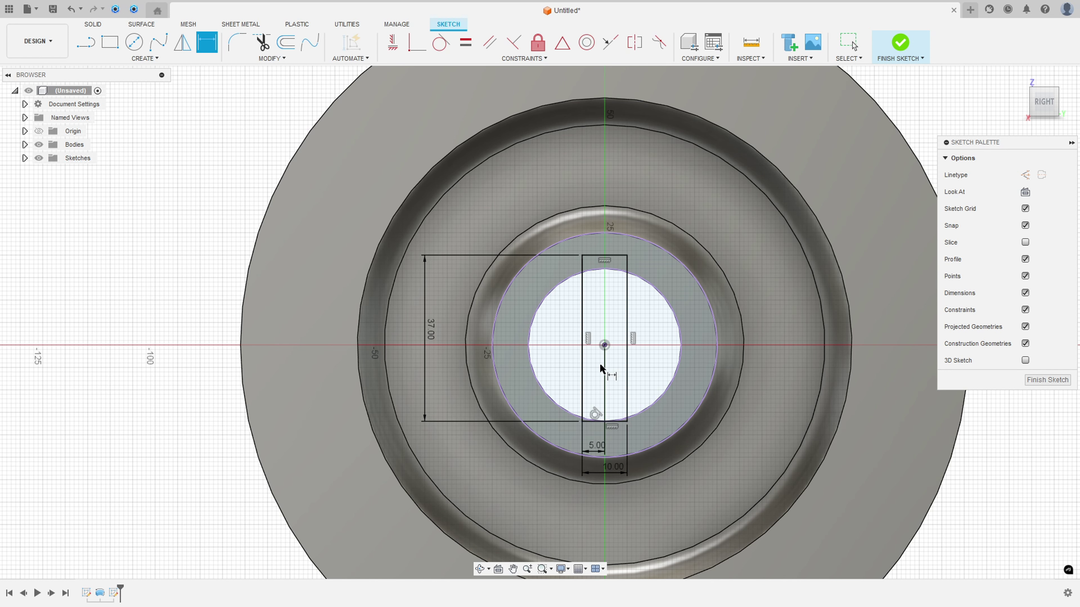
click(899, 42)
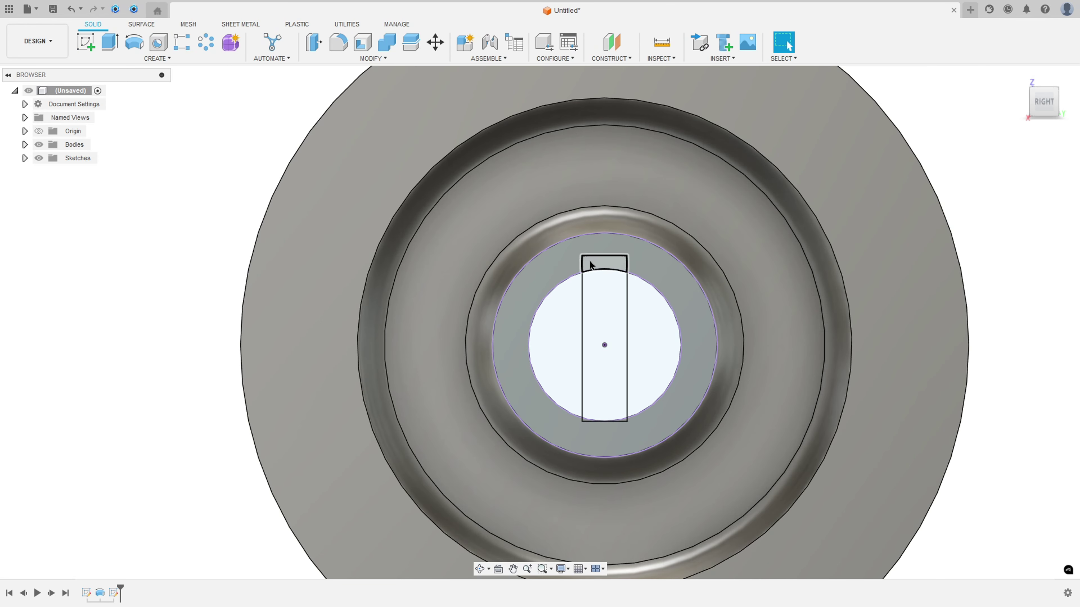
Step: Extrude the small keyway profile above the bore as a cut into the hub, with extent type All
click(606, 266)
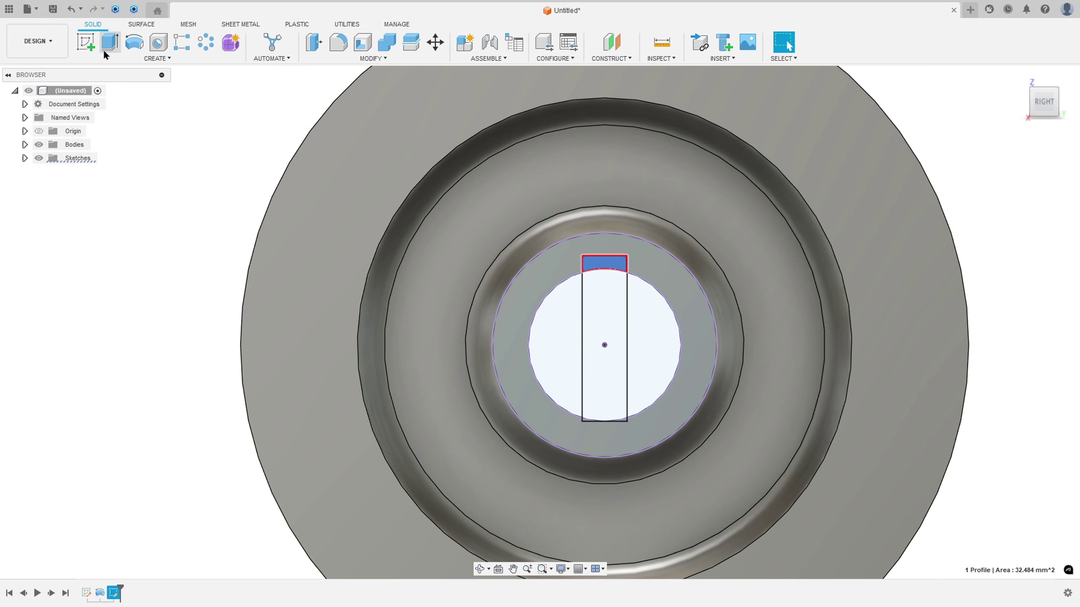
click(109, 44)
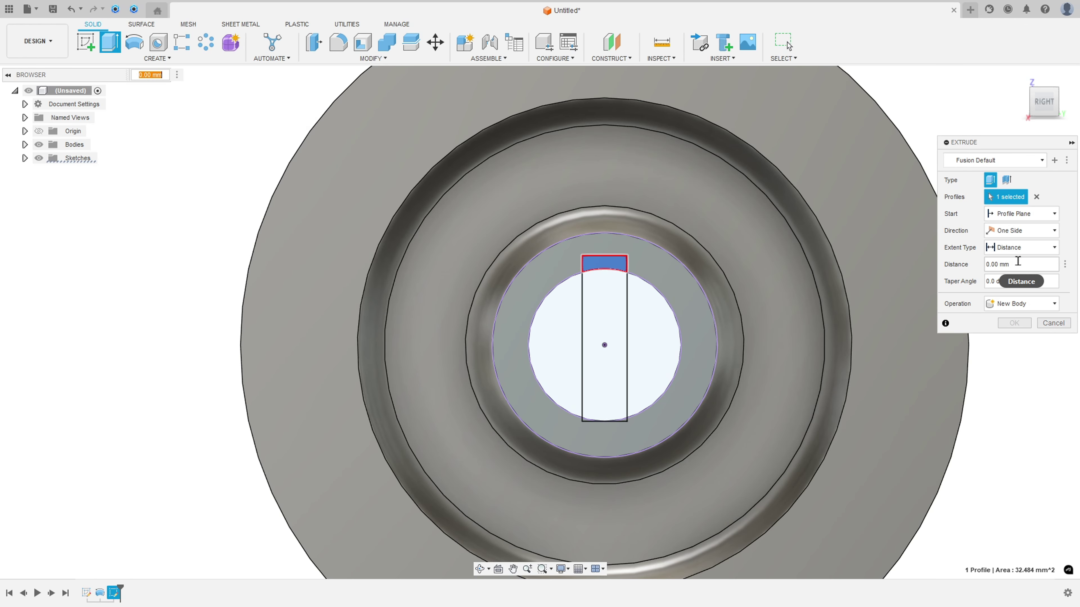
click(1027, 247)
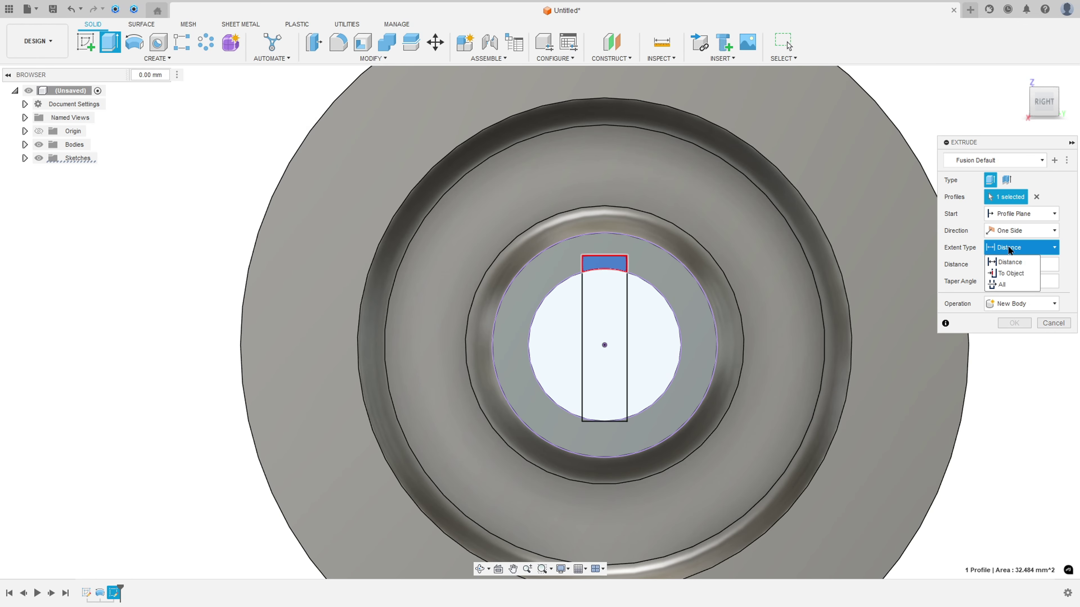
click(1005, 291)
scroll(625, 346, down, 3)
shift+middle_drag(588, 347, 697, 382)
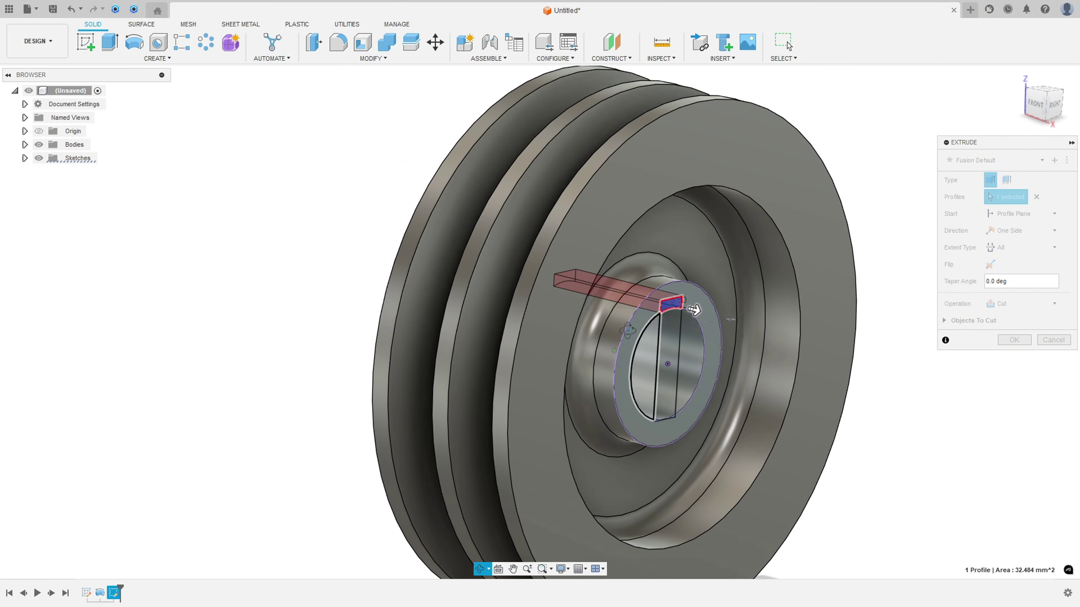
drag(693, 310, 480, 257)
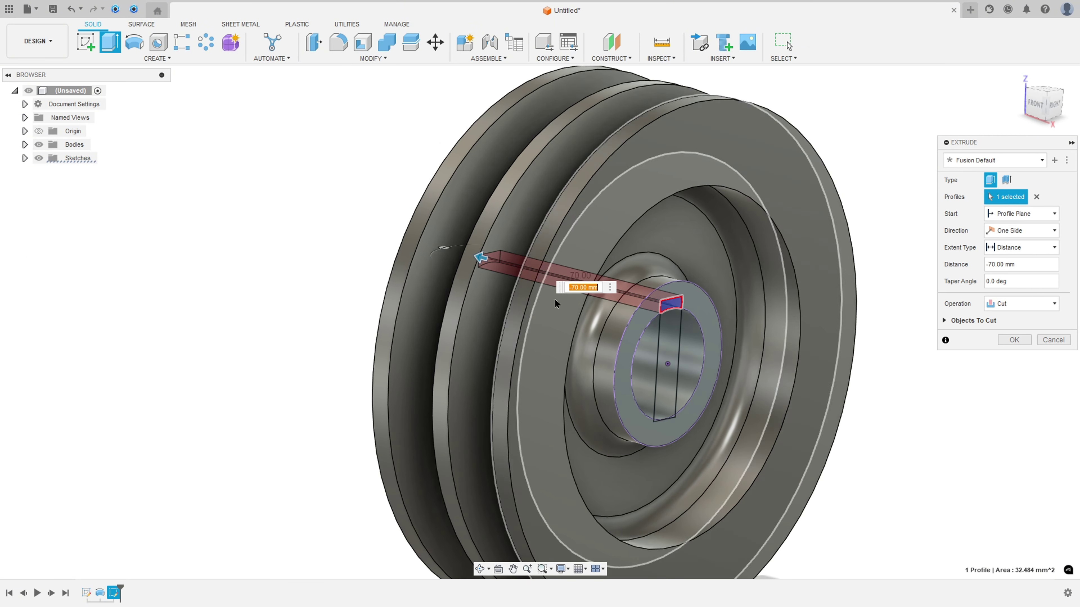
click(1020, 247)
click(1006, 291)
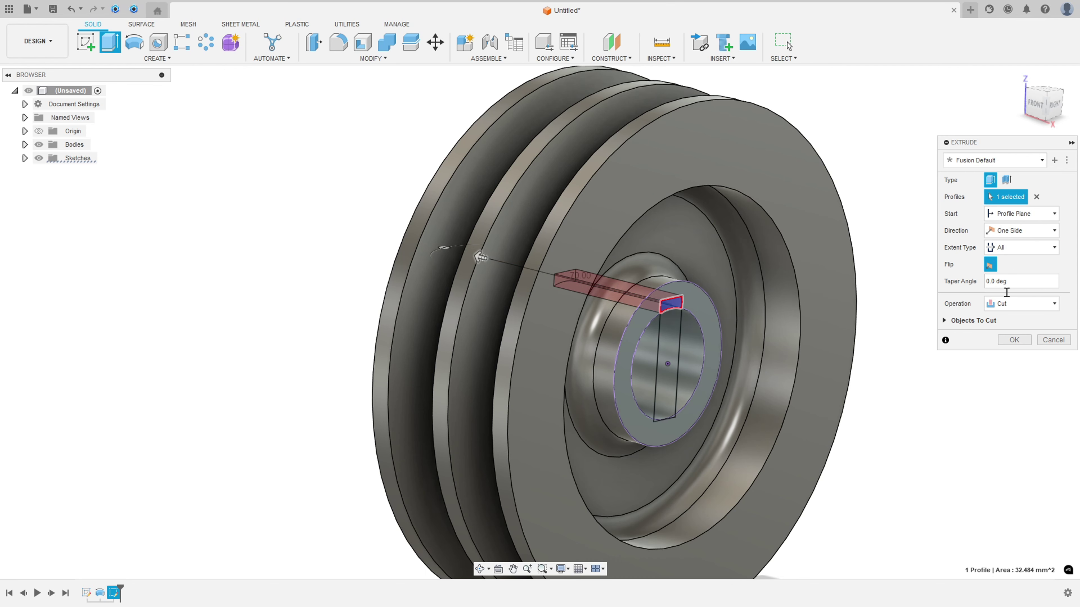
click(1014, 340)
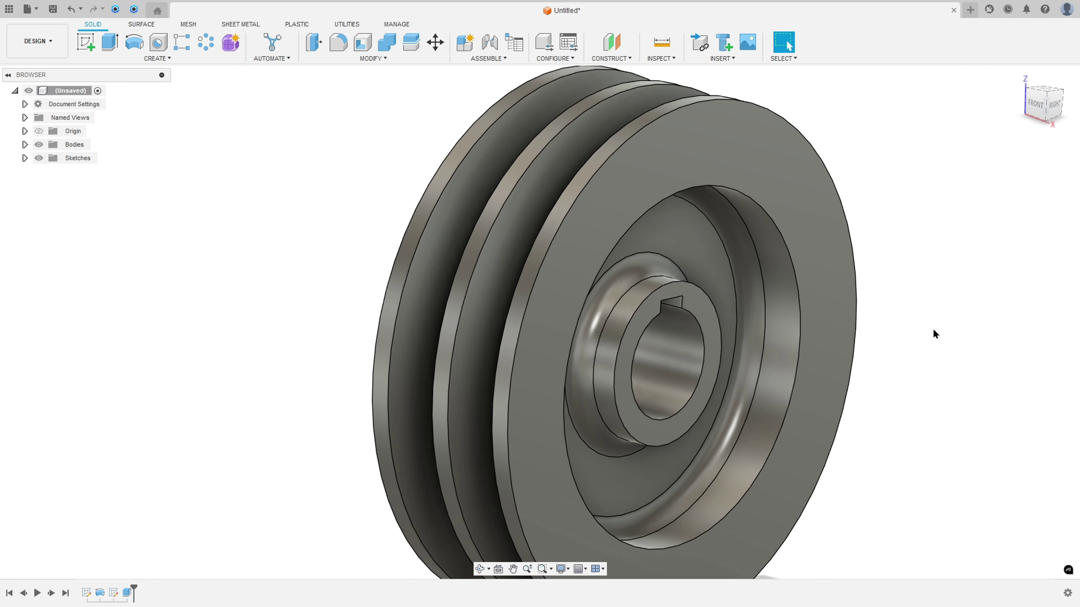
Step: Examine the finished pulley and its keyway from all sides and return to the home view
shift+scroll(933, 330, right, 10)
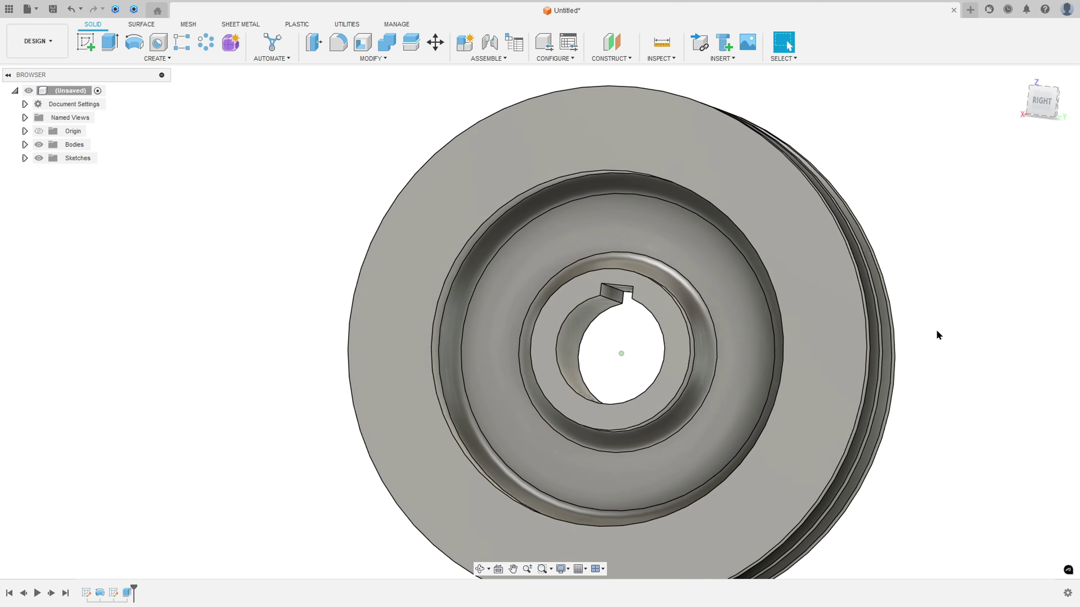
shift+scroll(936, 329, right, 10)
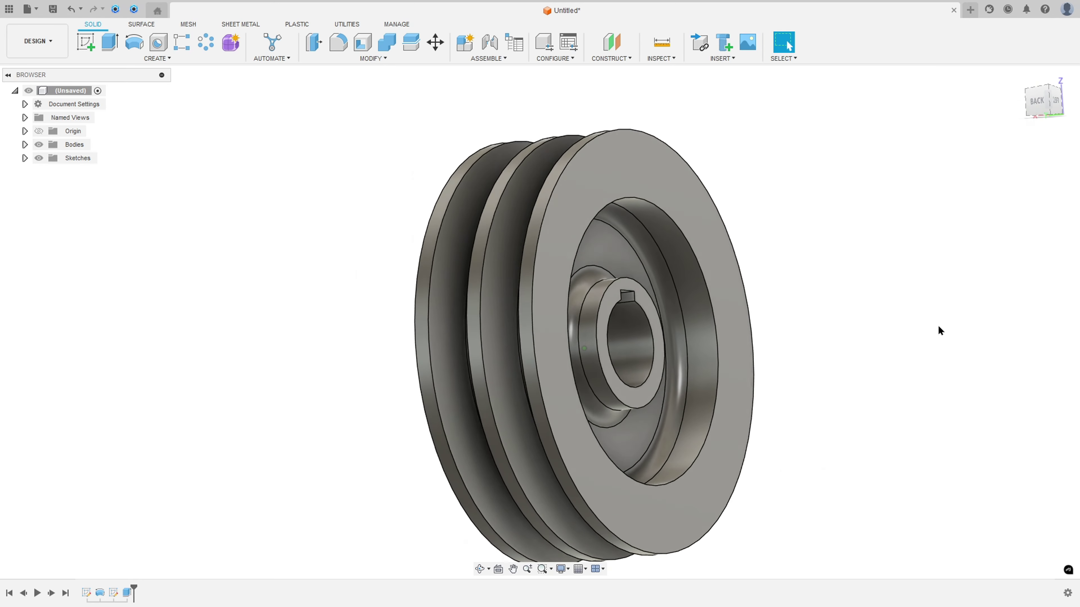
shift+scroll(938, 328, right, 10)
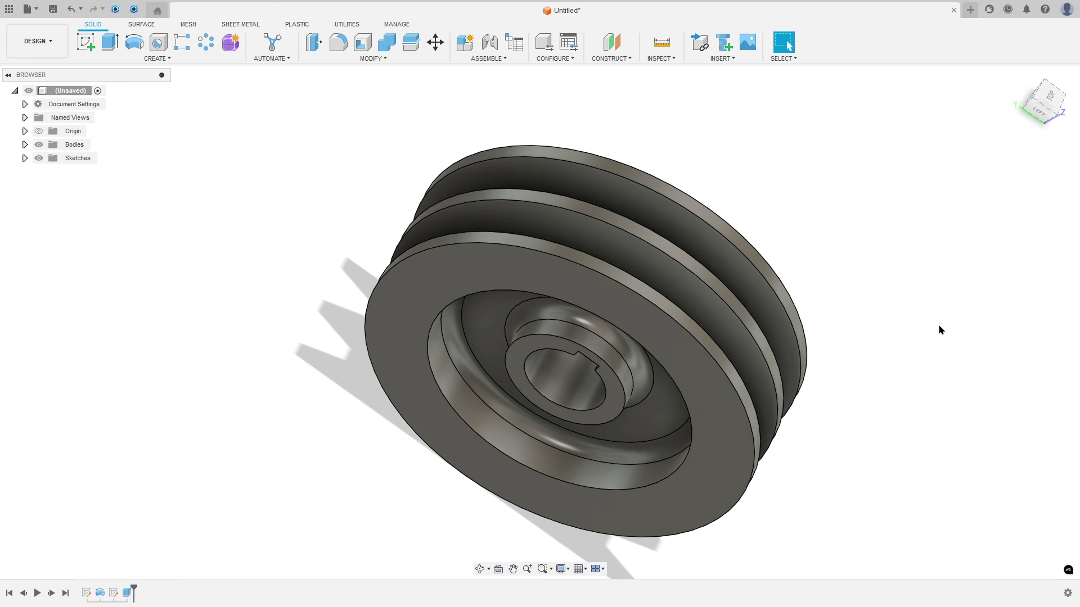
shift+scroll(939, 326, right, 10)
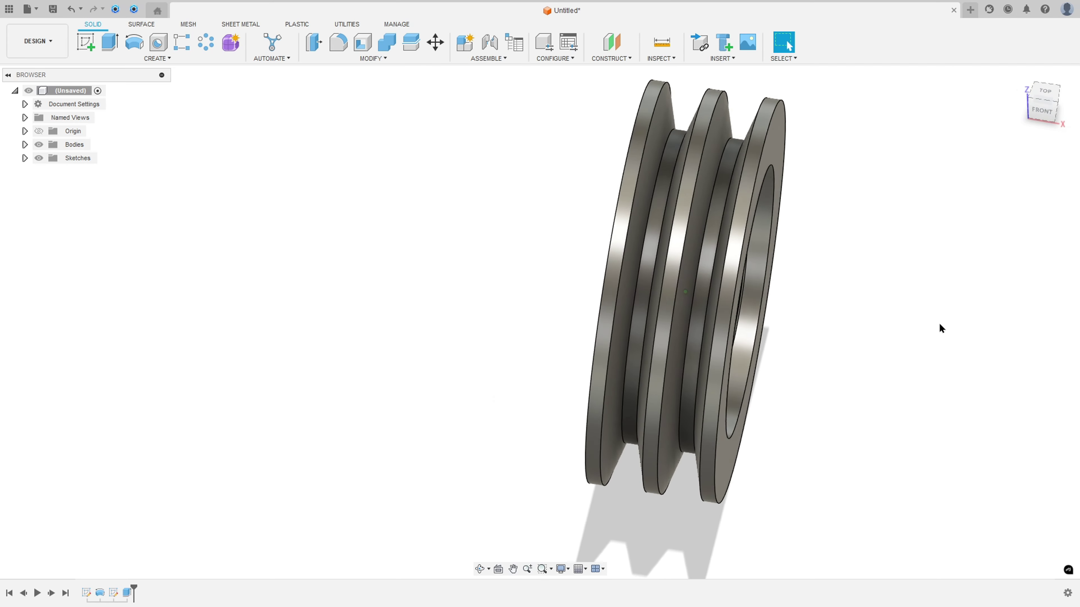
shift+scroll(939, 324, right, 10)
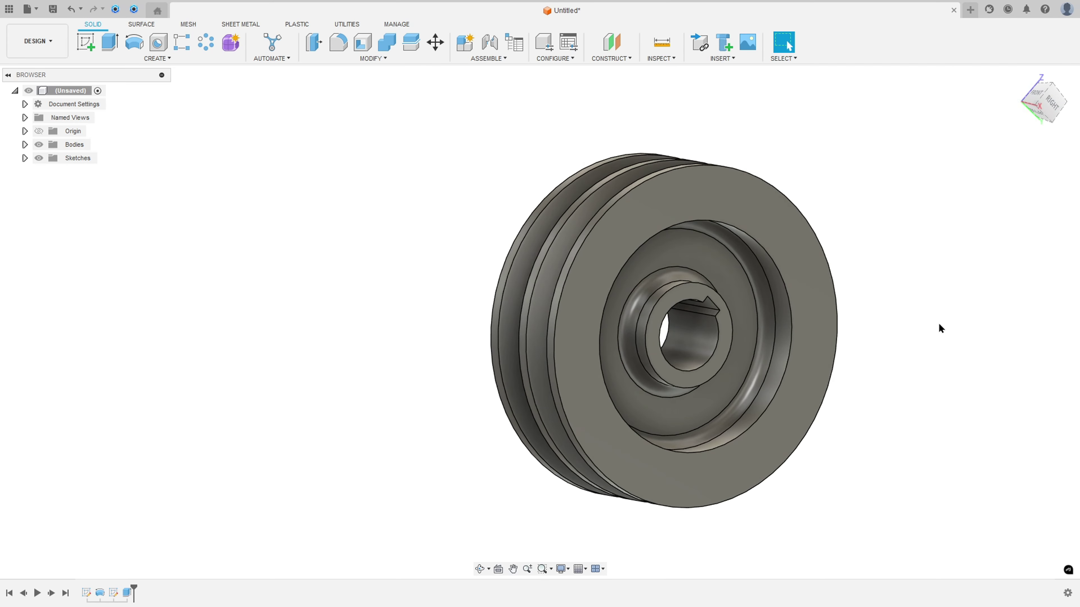
shift+scroll(939, 327, right, 3)
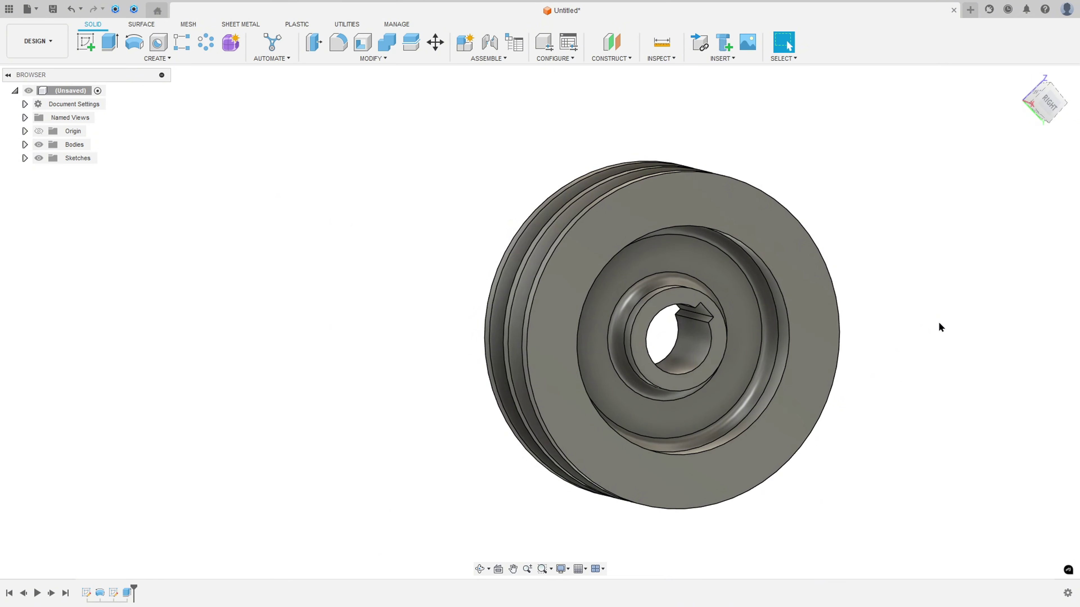
key(F6)
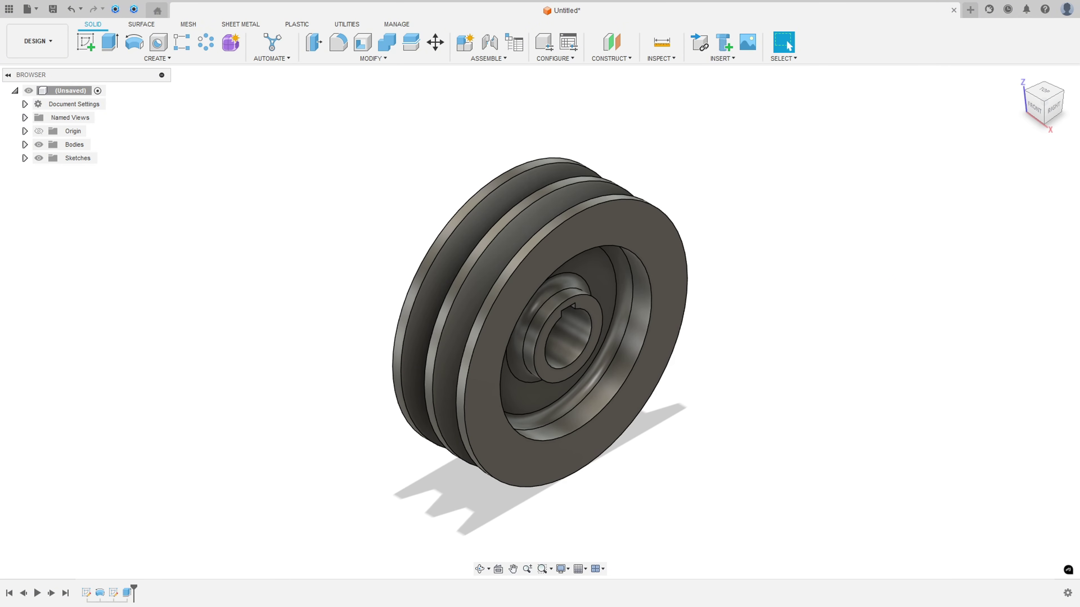